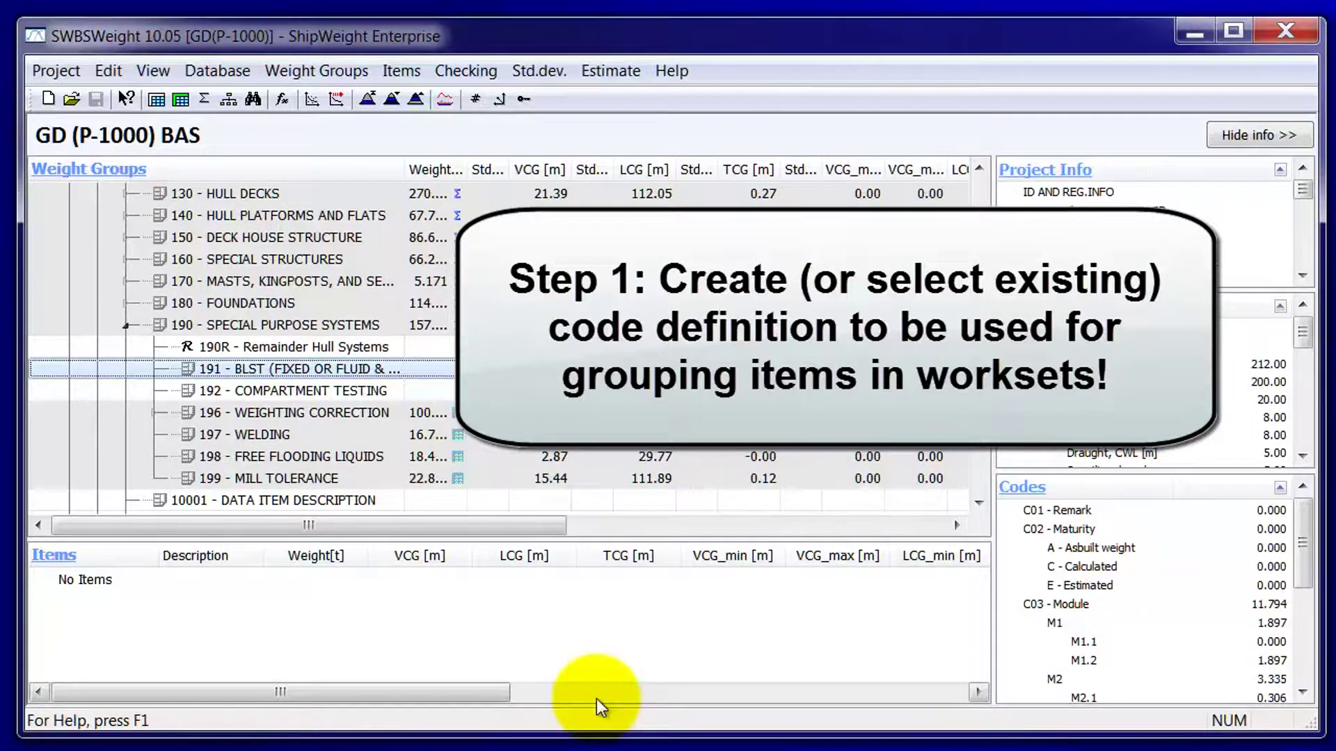
Step: Add a new code definition with code type C08 and the title "Work Package"
click(160, 78)
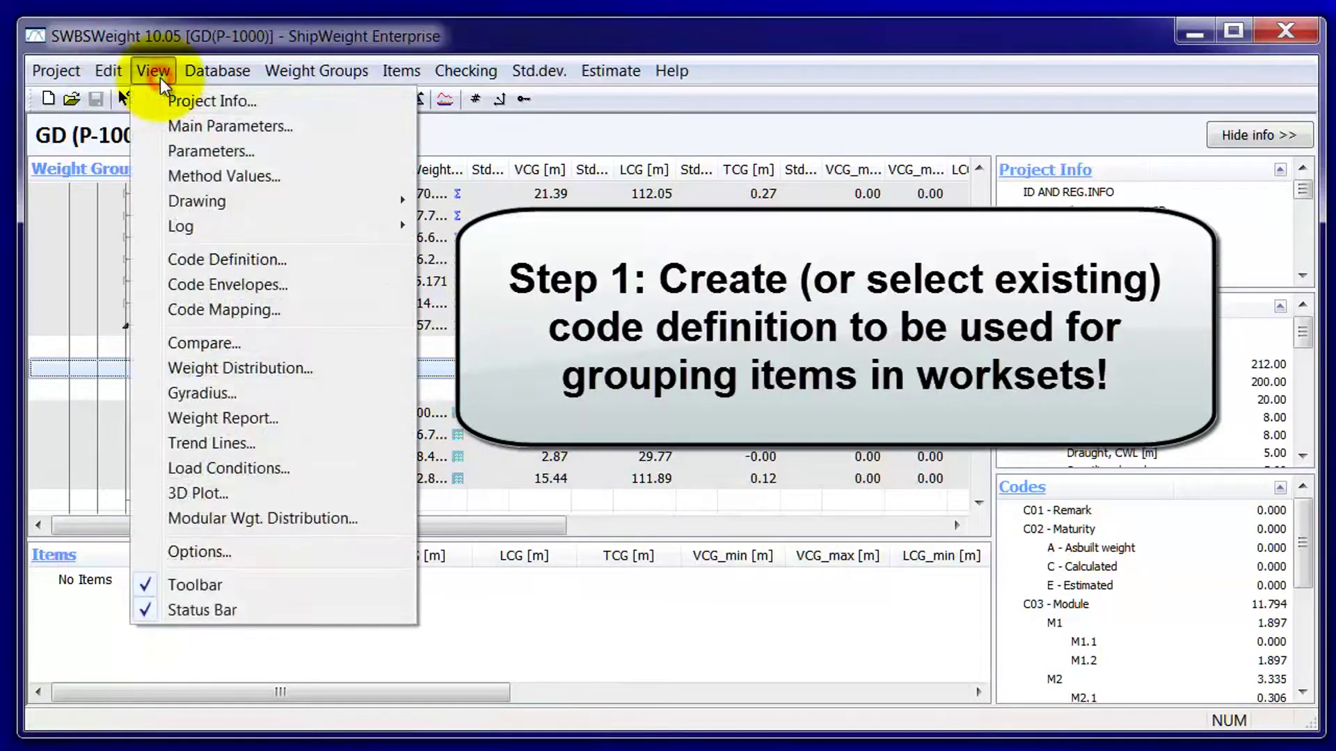
click(202, 260)
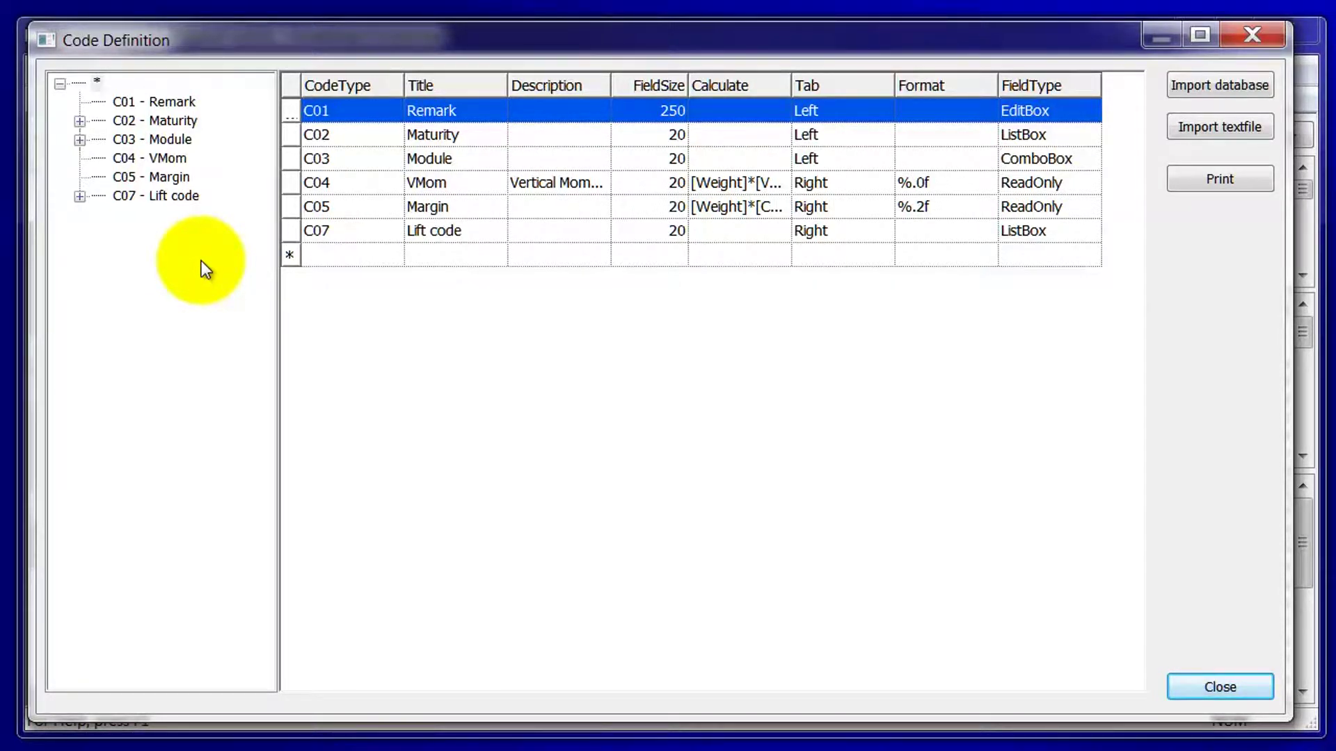
click(346, 254)
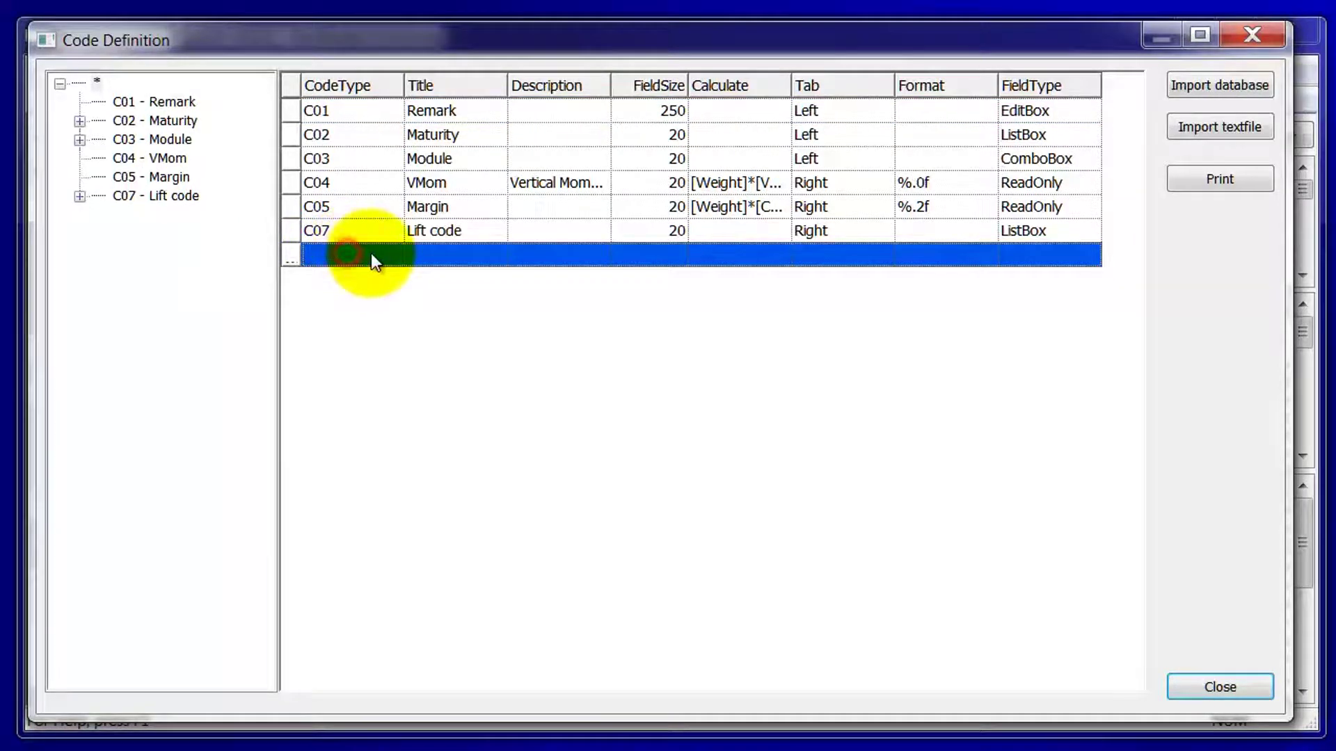
click(370, 253)
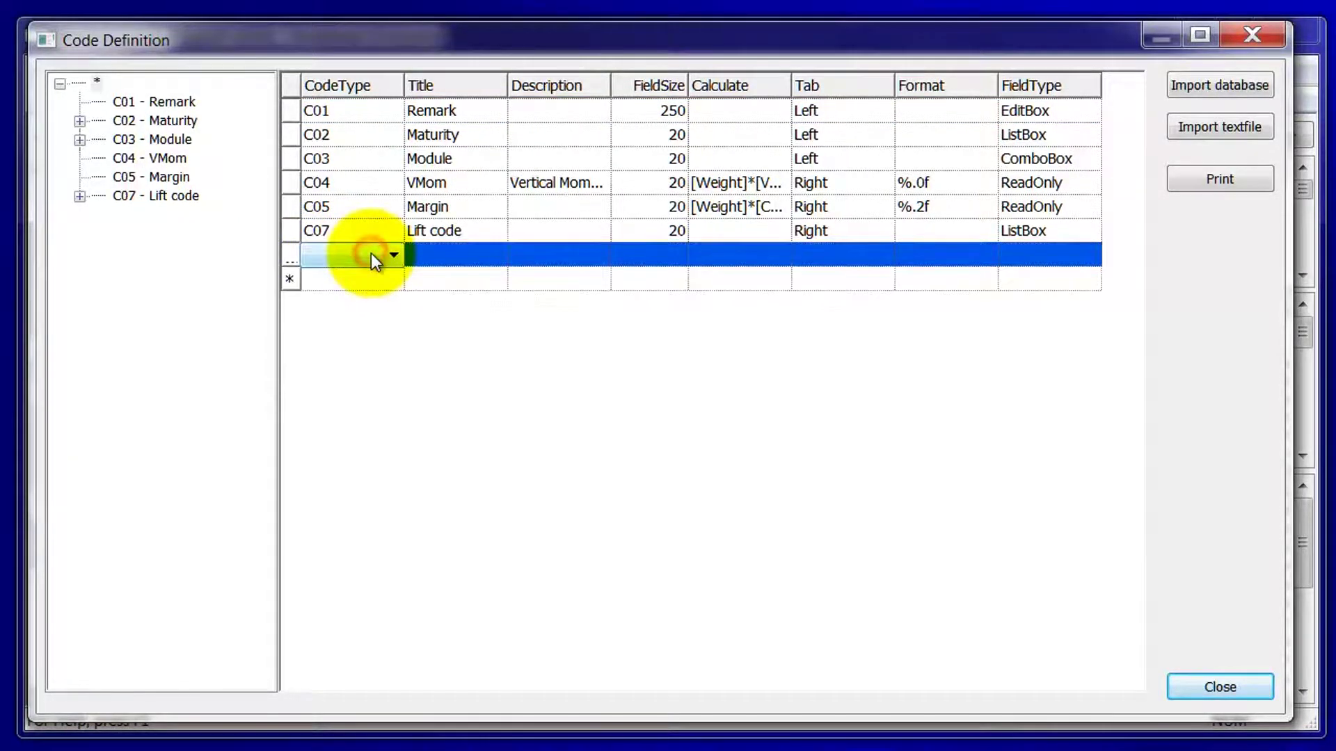
click(370, 254)
click(362, 299)
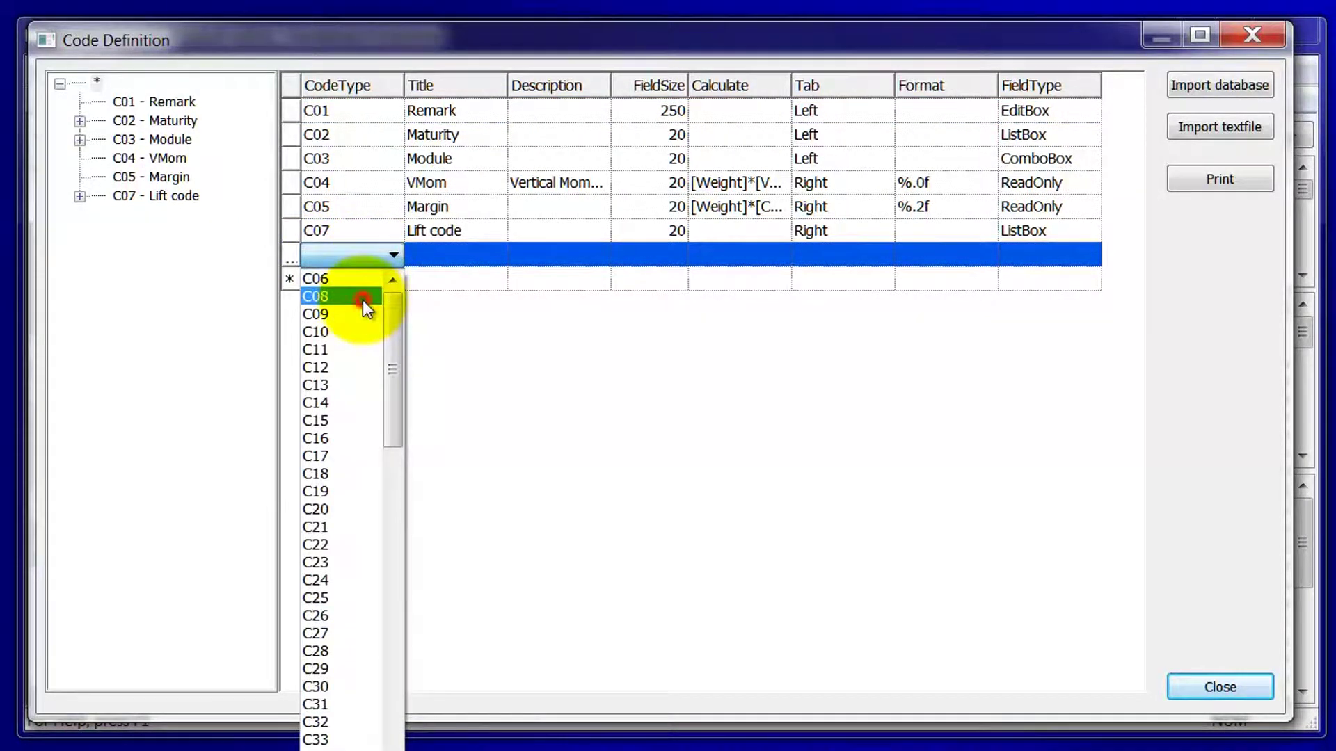
click(449, 254)
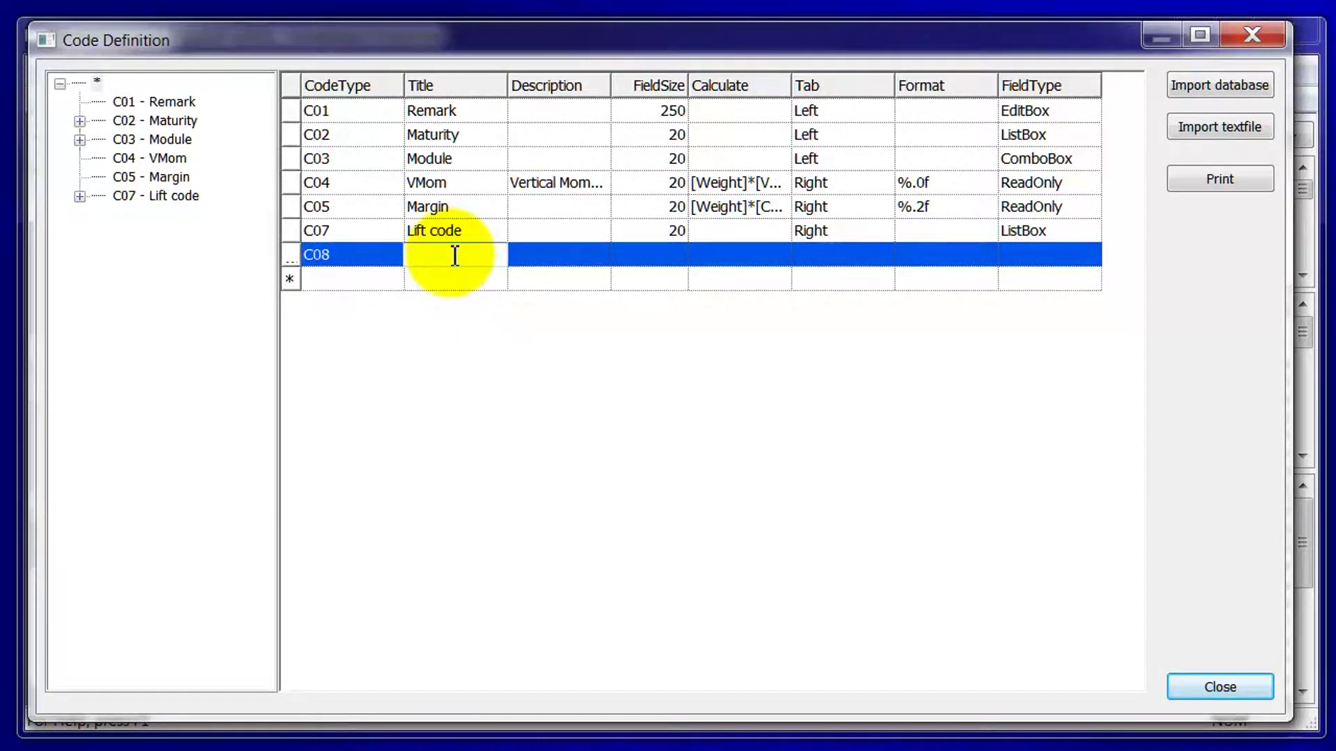
text(Work Package)
Step: Set the Work Package code's field type to ComboBox and commit the new row
key(Tab)
key(Tab)
key(Tab)
key(Tab)
key(Tab)
key(Tab)
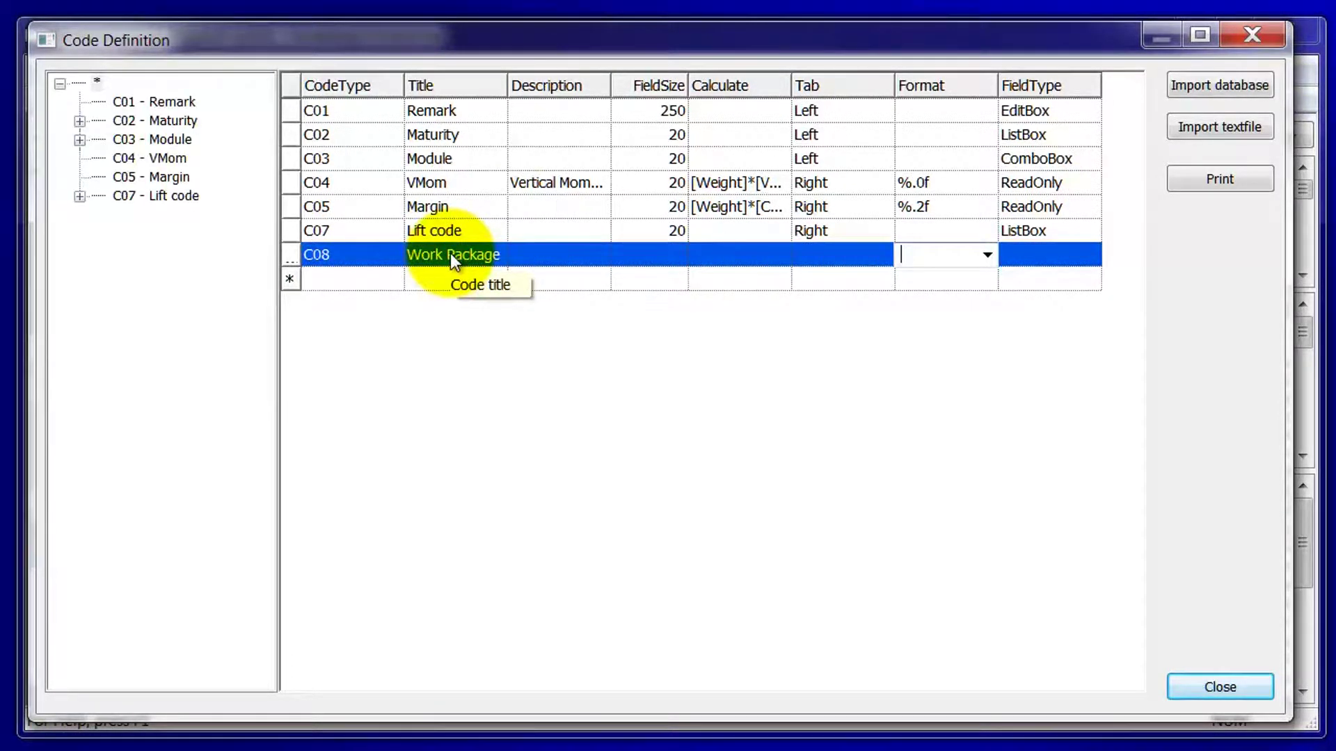
click(1072, 256)
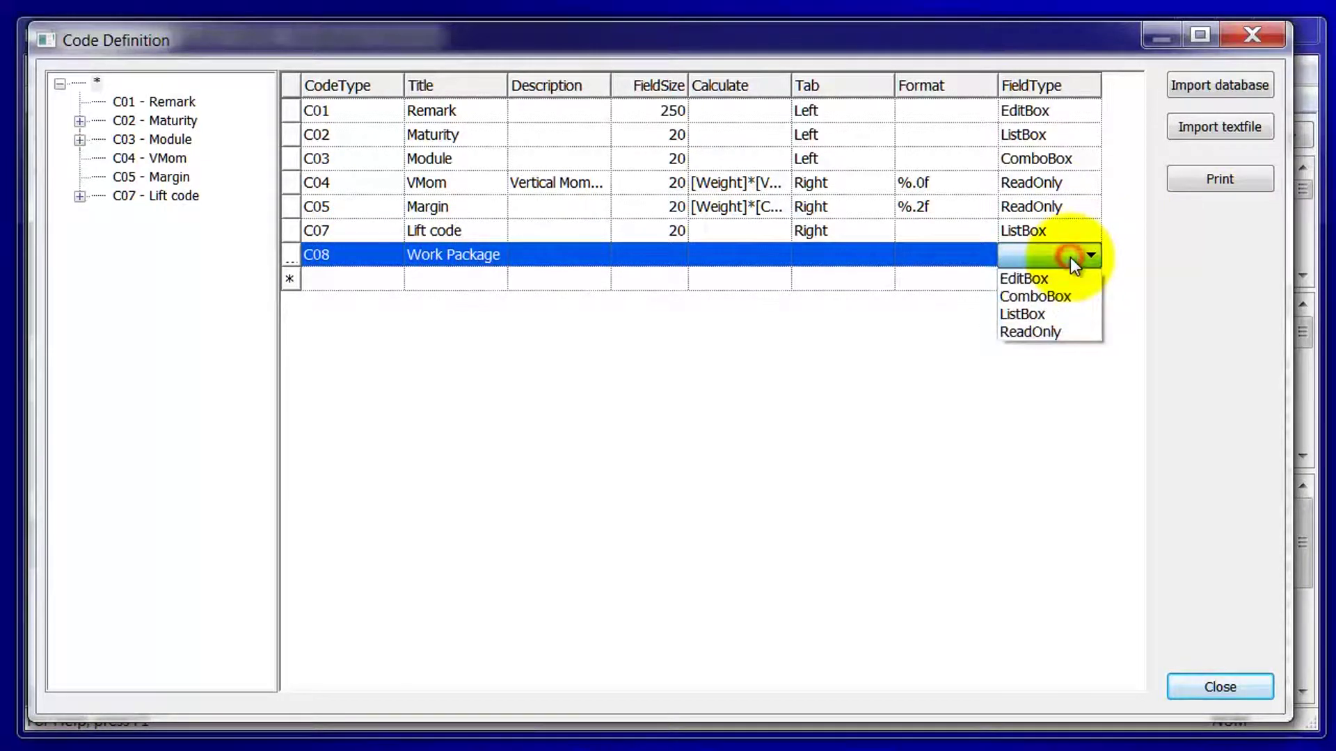
click(1070, 295)
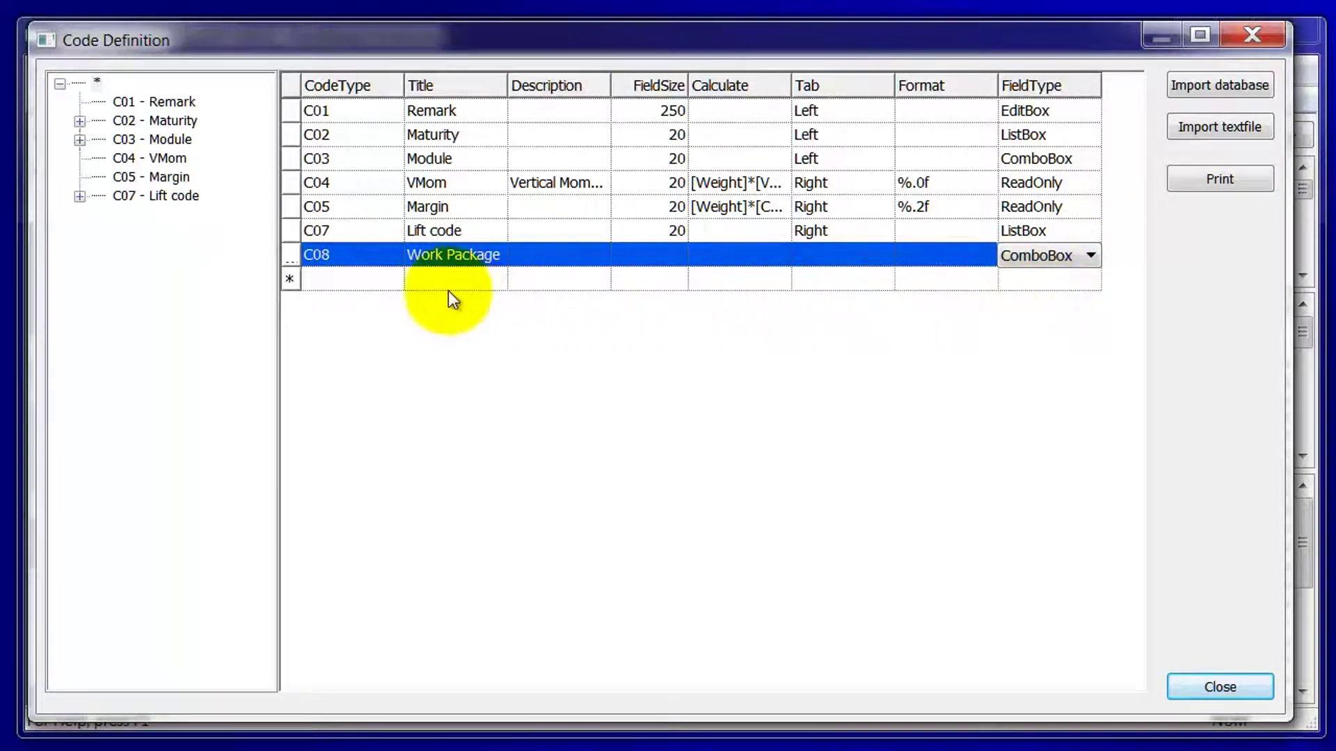
click(425, 278)
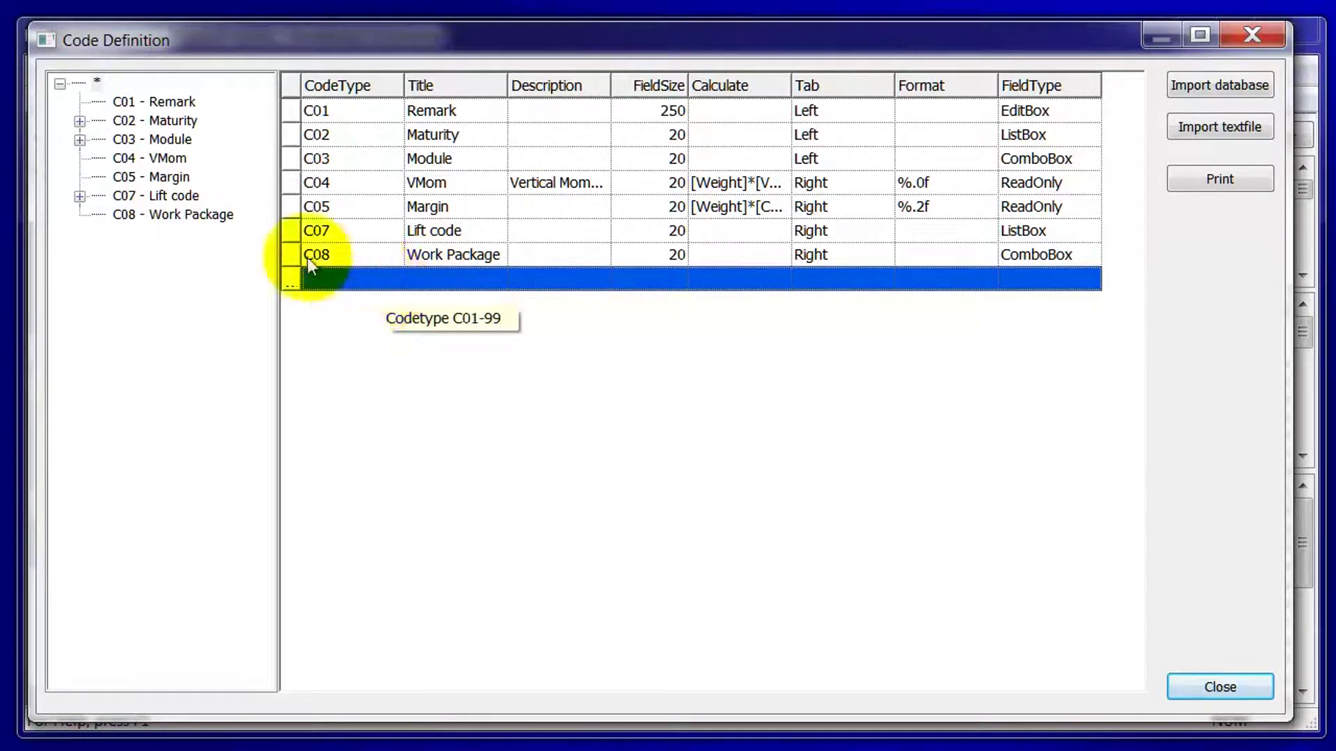
Step: Add the code IDs W1 and W2 under the C08 Work Package code
click(182, 215)
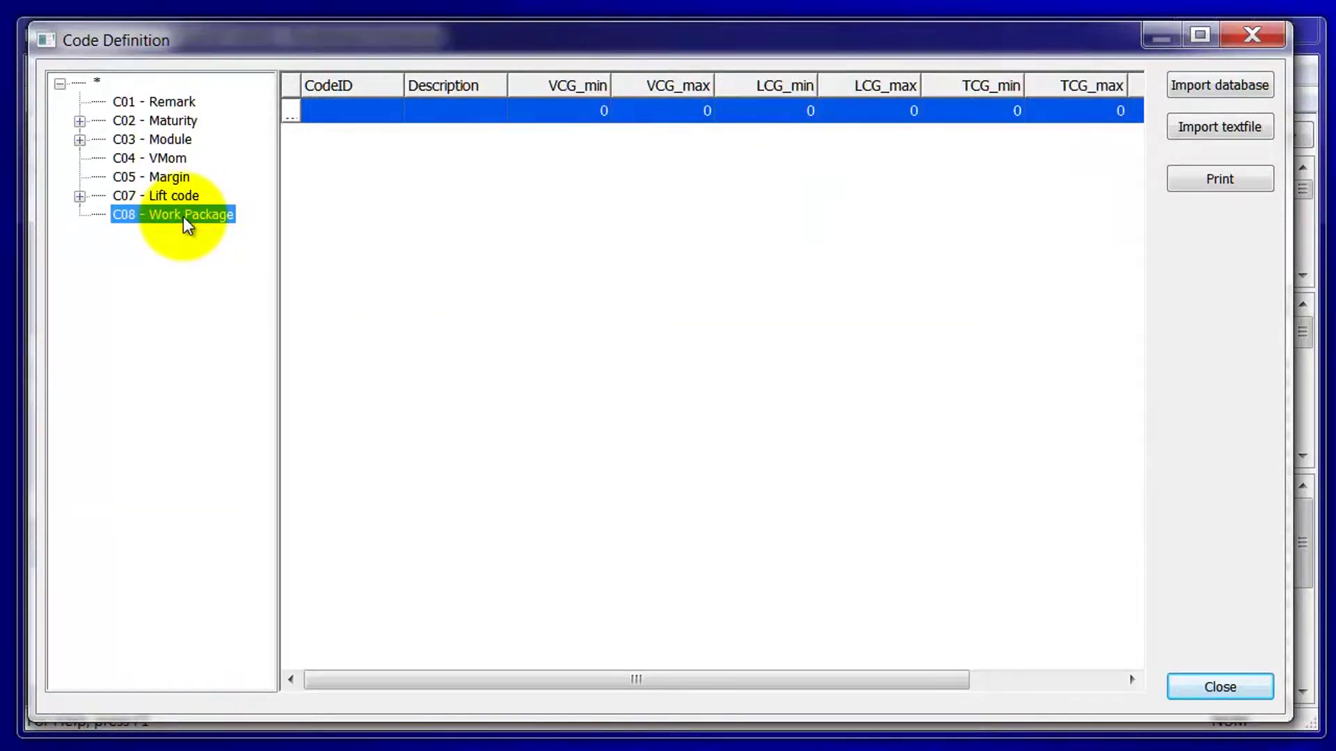
click(309, 111)
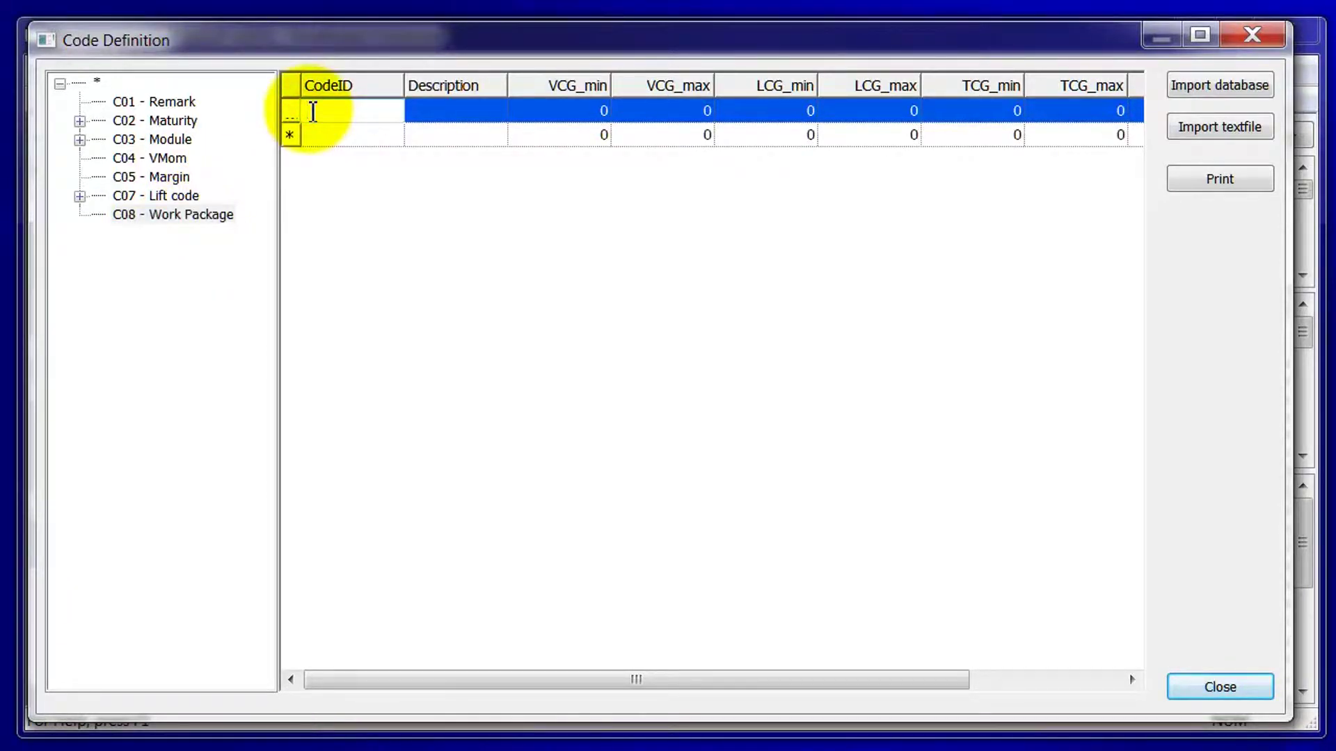
text(W1)
click(352, 138)
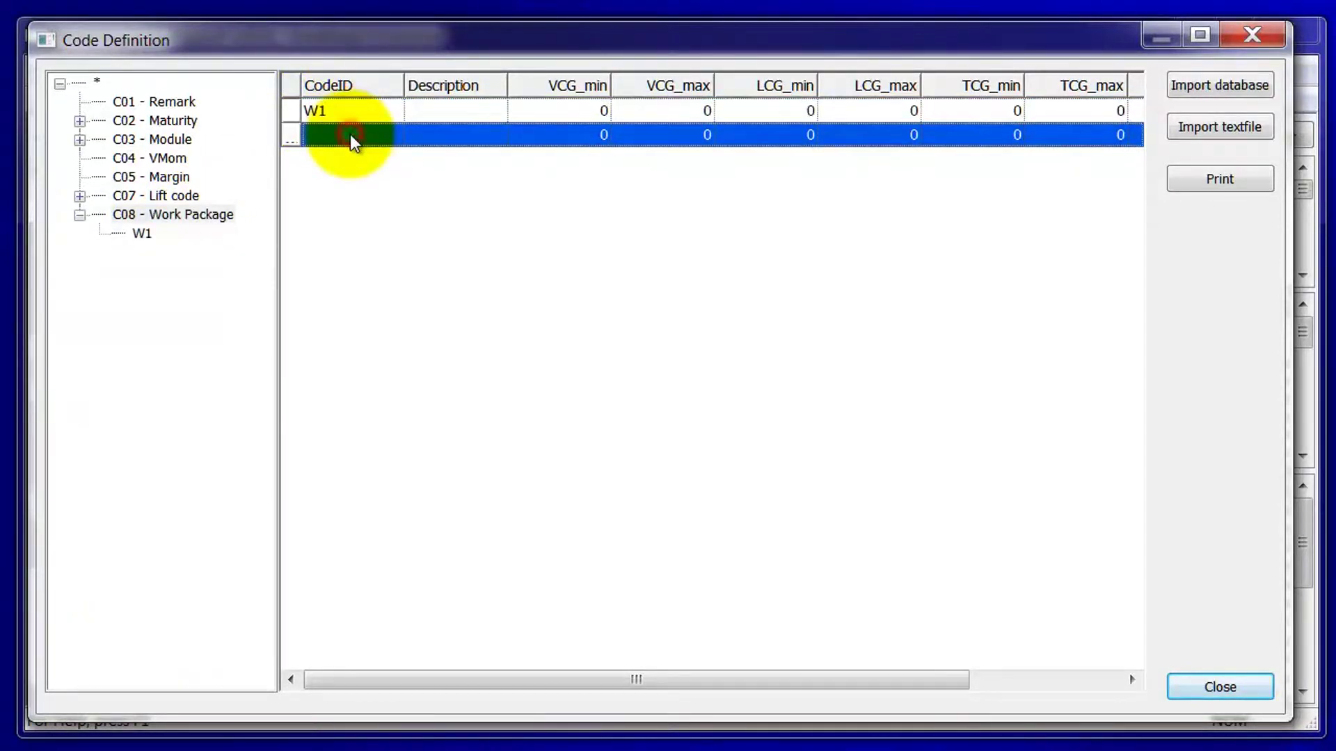
click(351, 138)
text(W2)
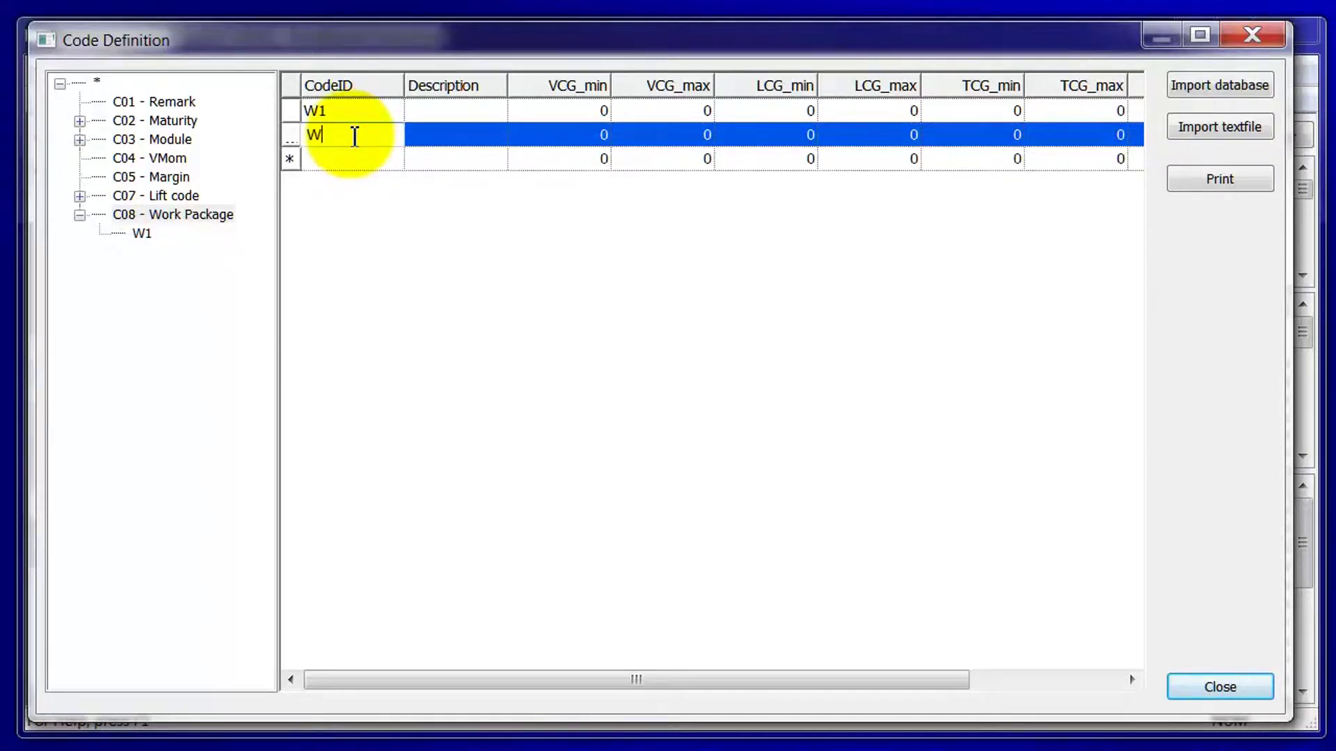
Step: Add the code IDs W3 and W4 to the Work Package code and close the code definitions
click(345, 164)
click(346, 166)
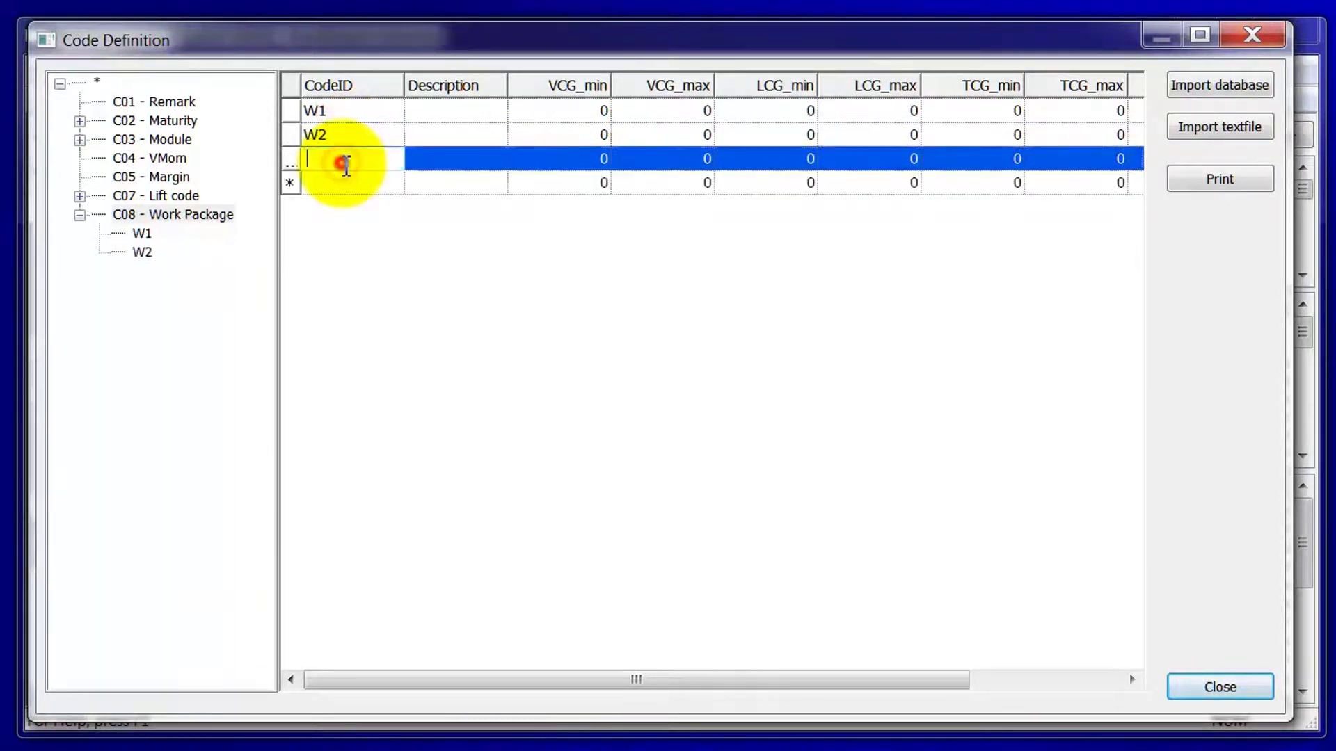
text(W3)
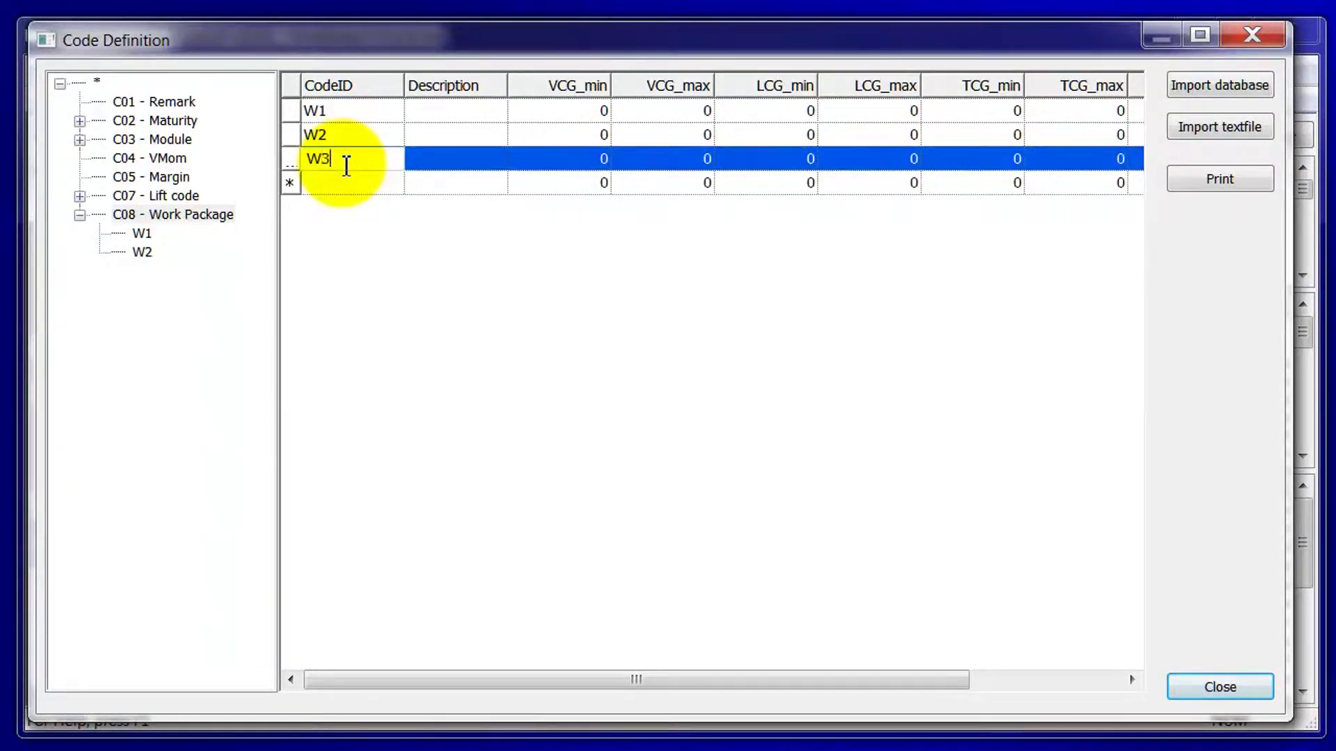
click(348, 188)
click(348, 183)
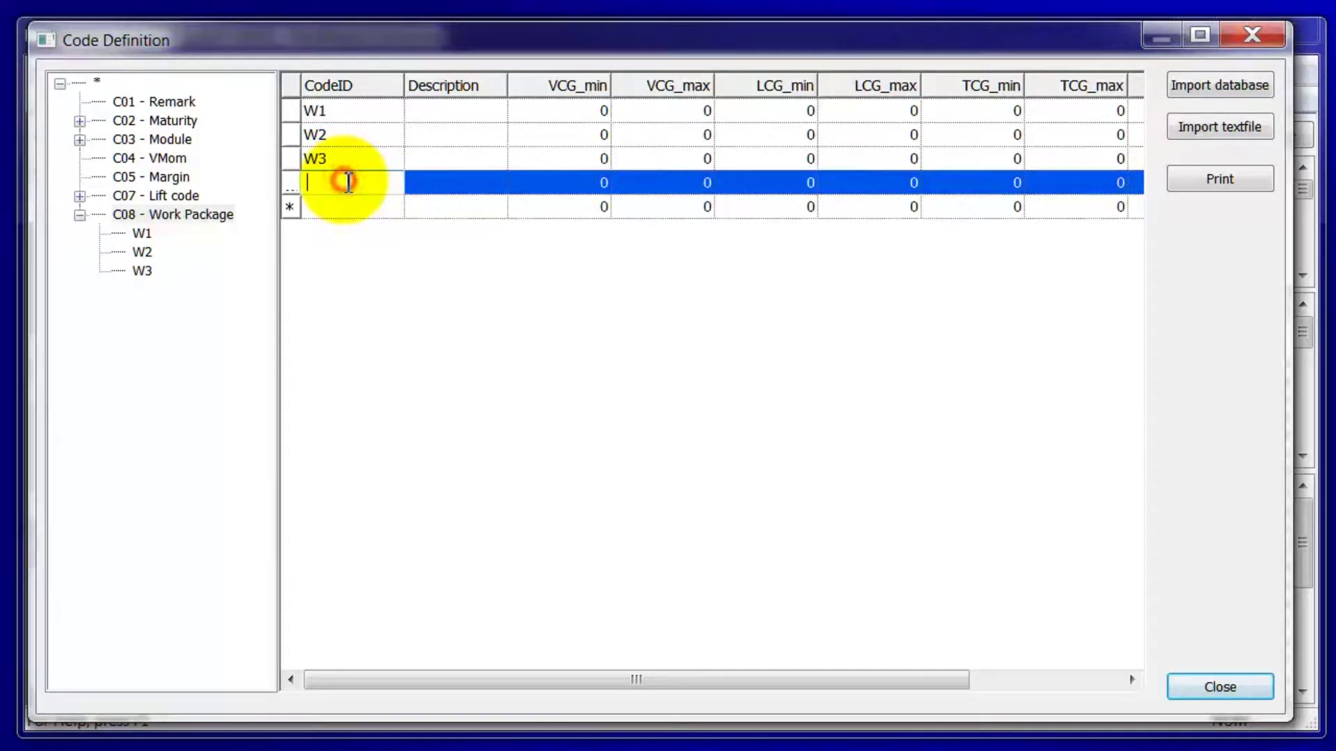
text(W4)
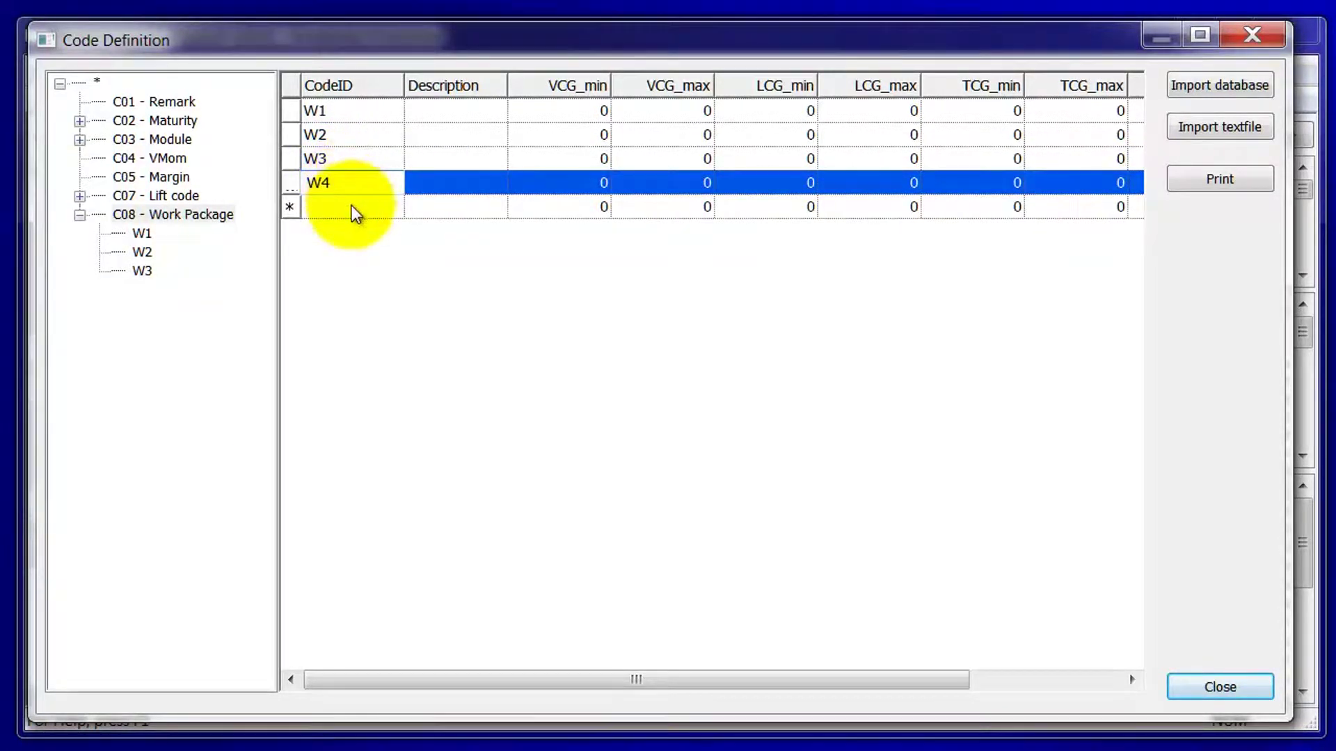
click(352, 206)
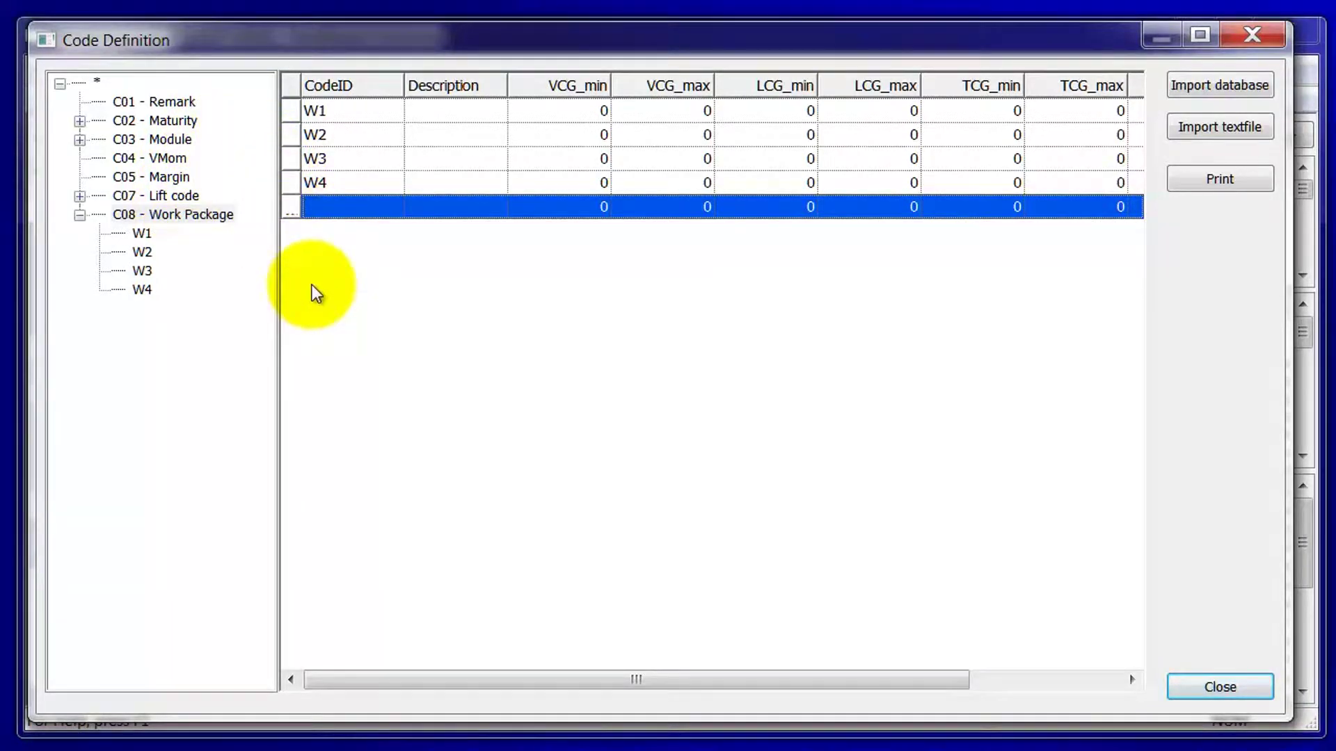
click(1251, 686)
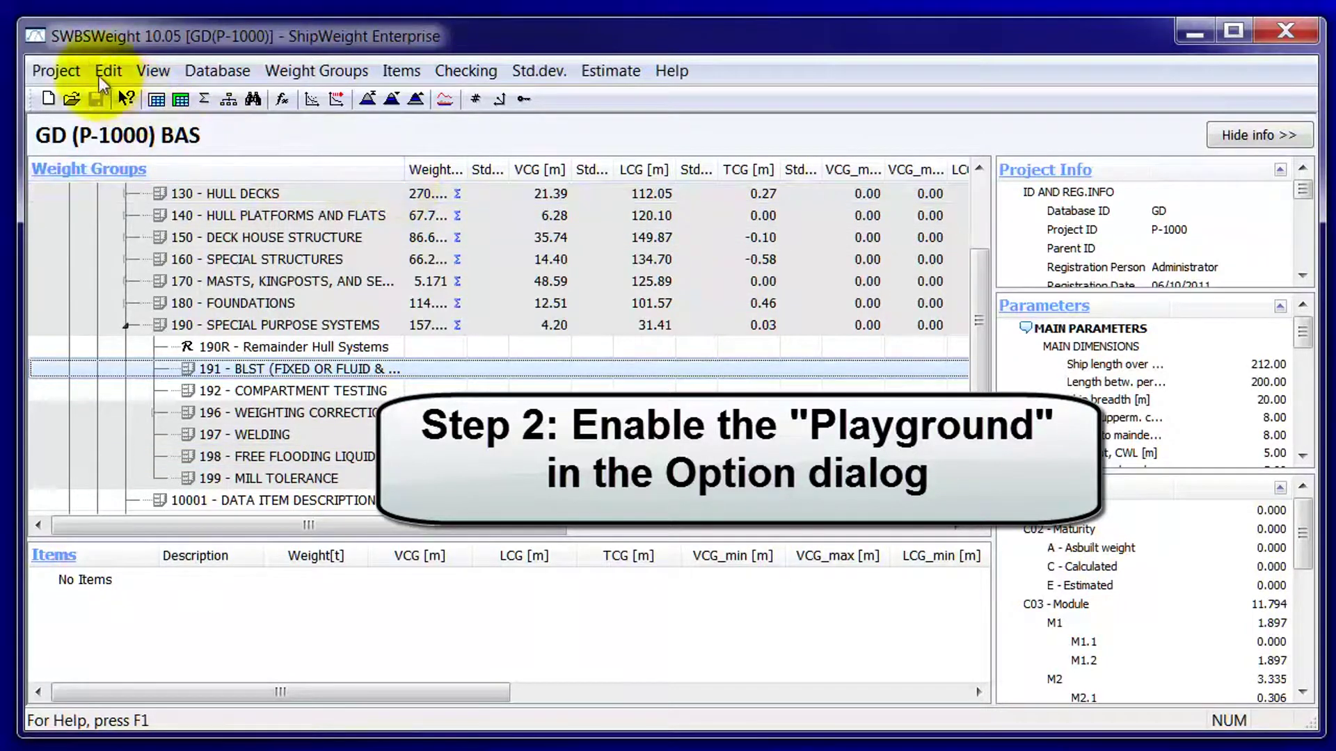
Step: Enable worksets in the program options and base them on the C08 - Work Package code
click(153, 67)
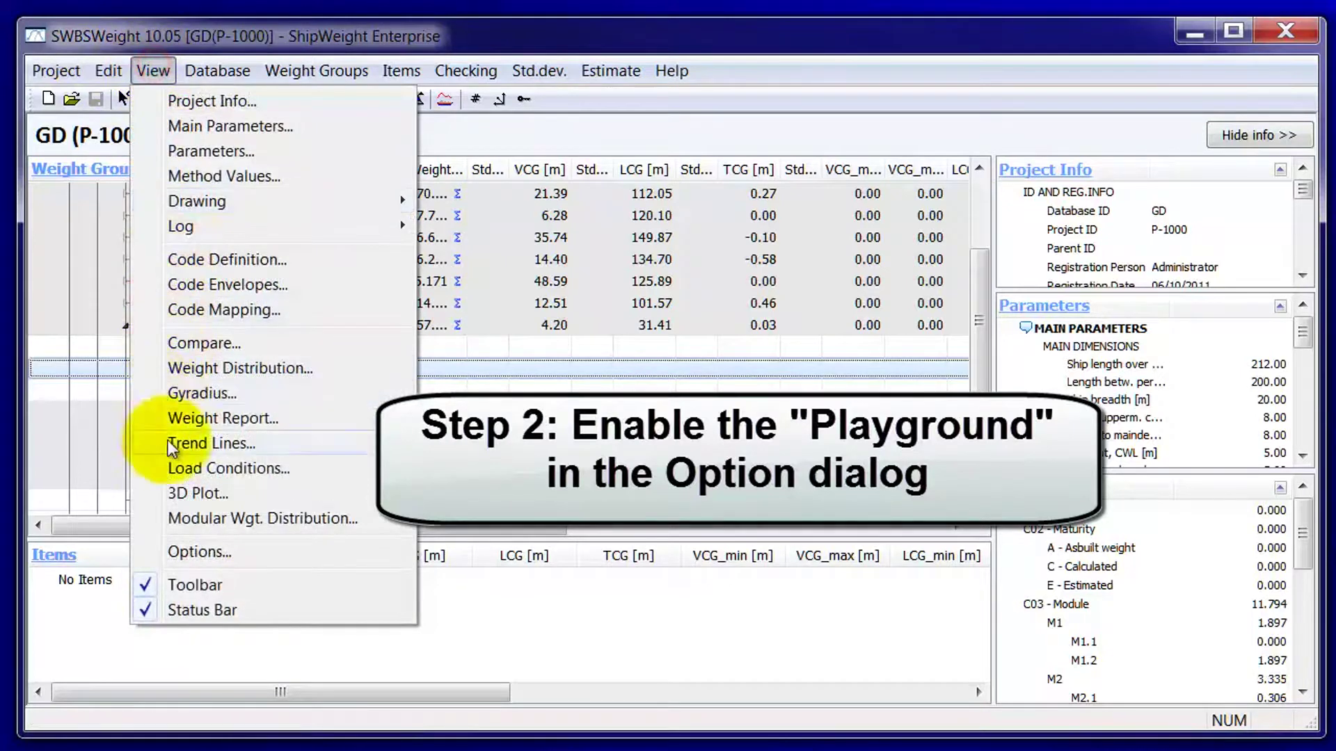
click(251, 549)
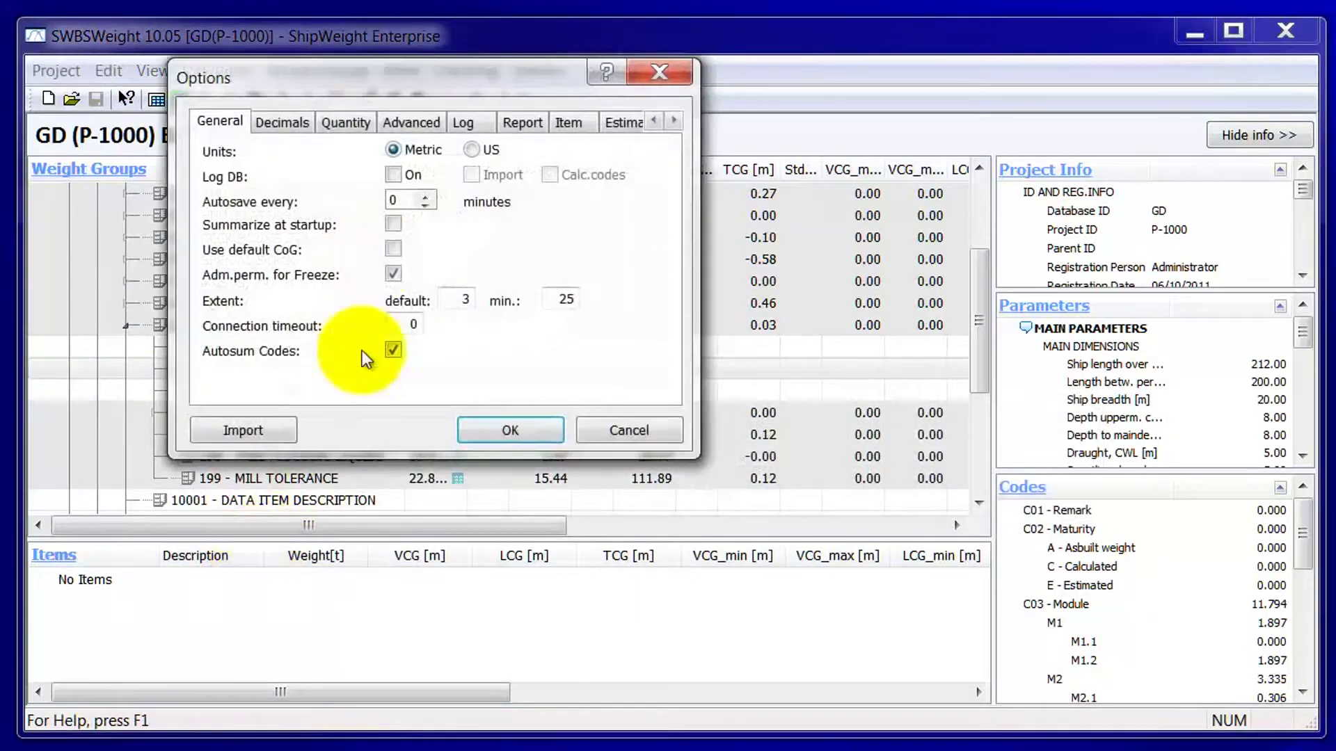
drag(398, 78, 520, 231)
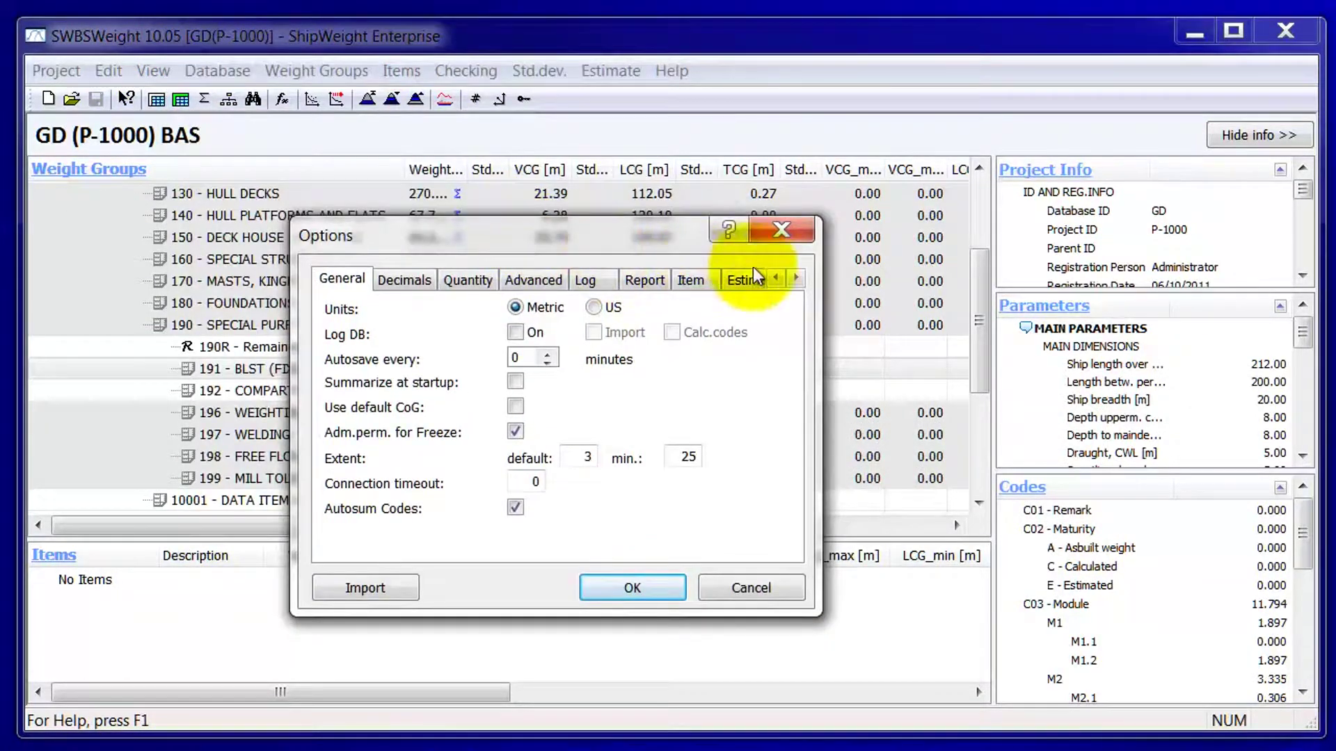
click(797, 278)
click(797, 278)
click(797, 279)
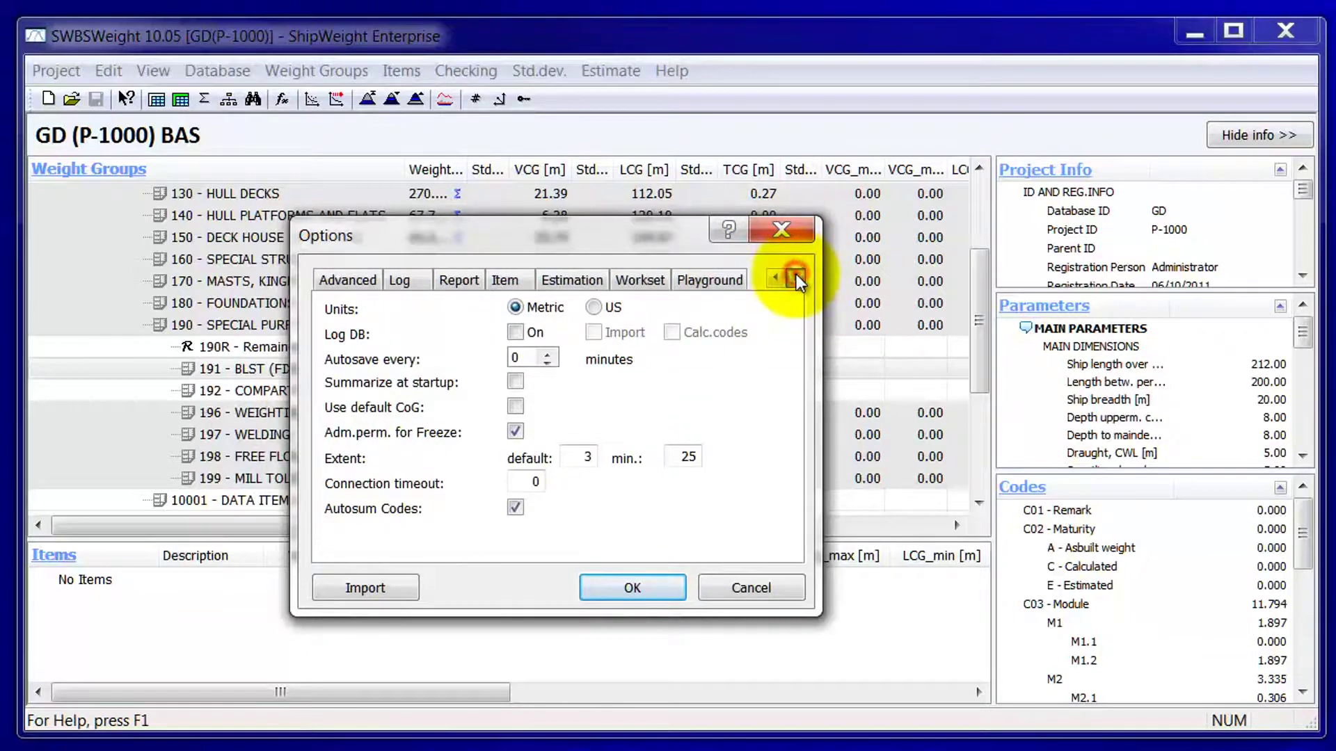
click(636, 282)
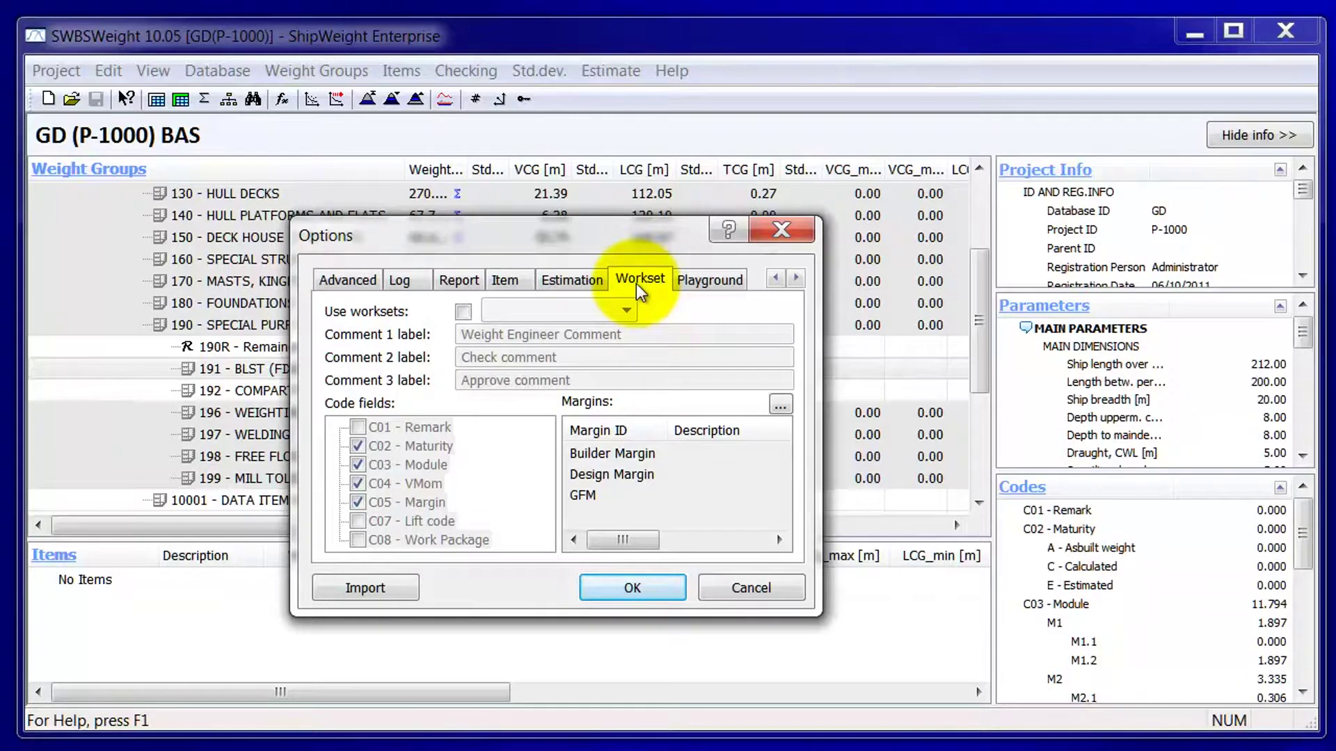
click(463, 310)
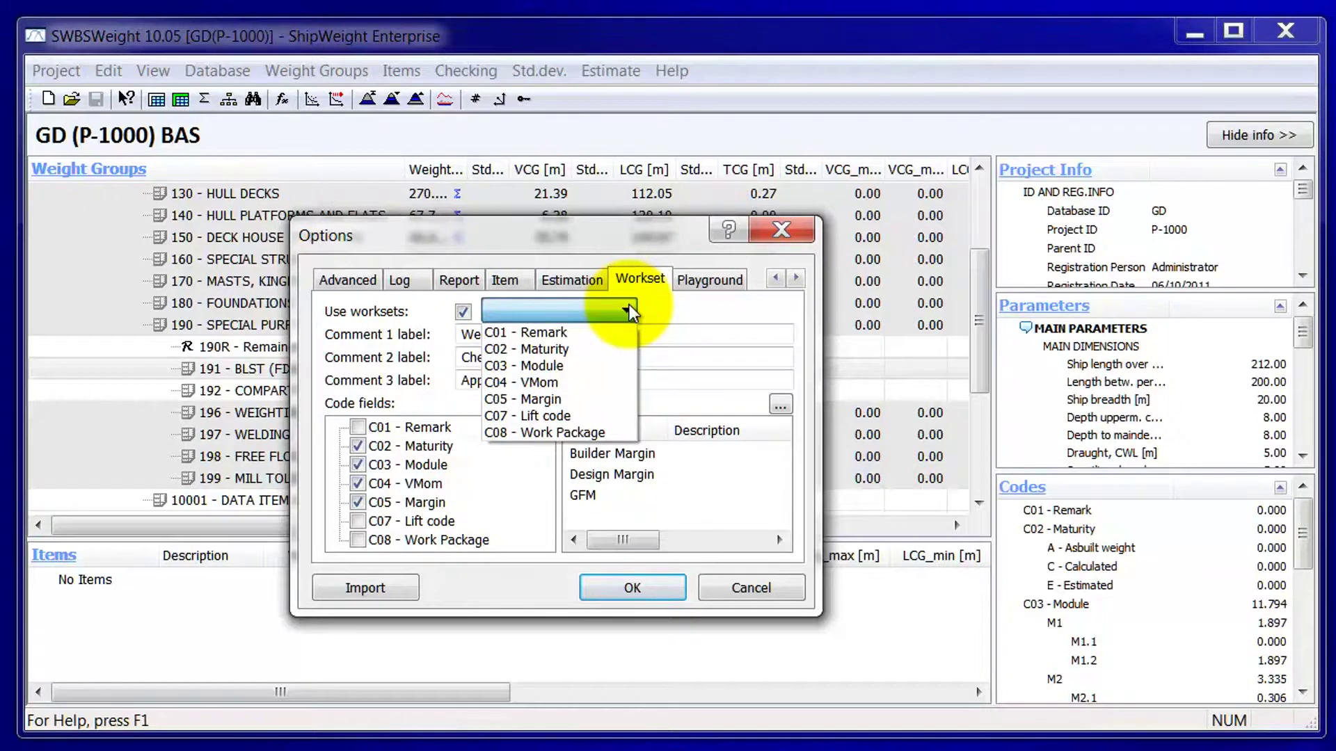
click(574, 432)
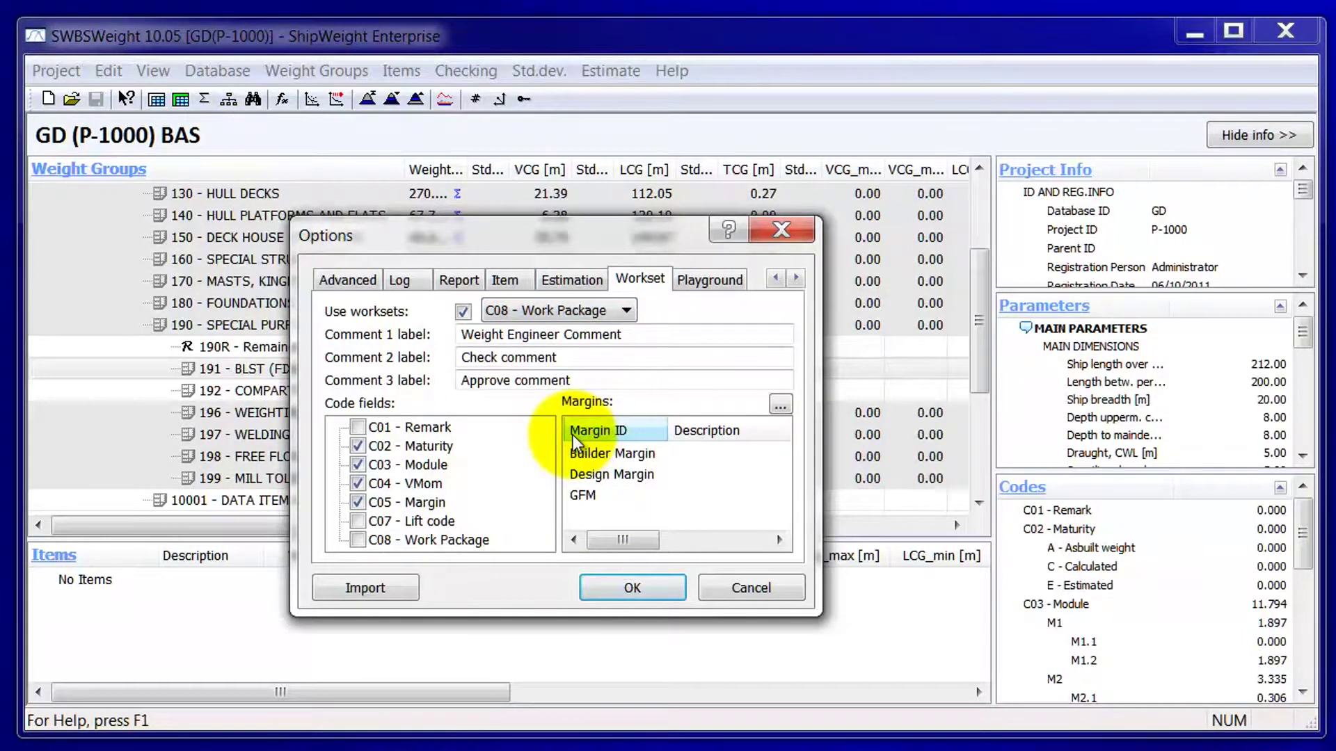
Step: Review the three comment labels in the workset options
click(643, 336)
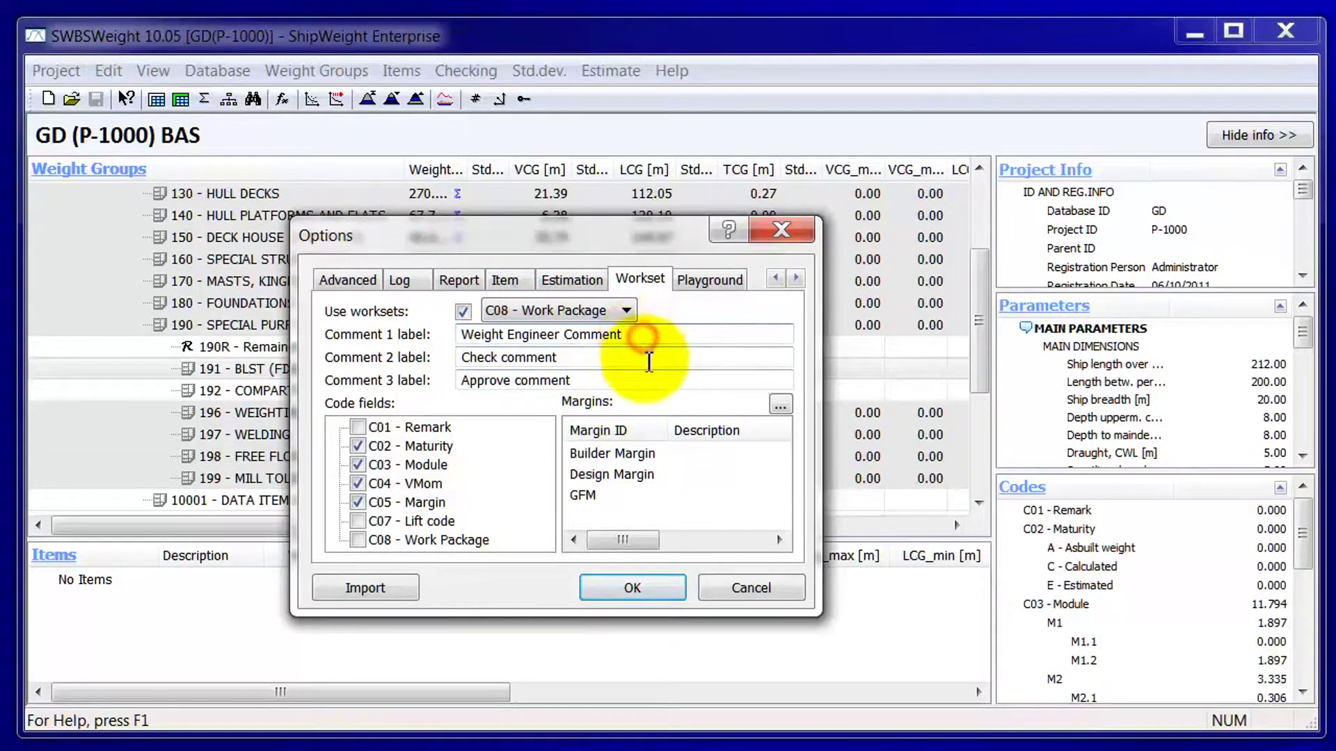
click(646, 358)
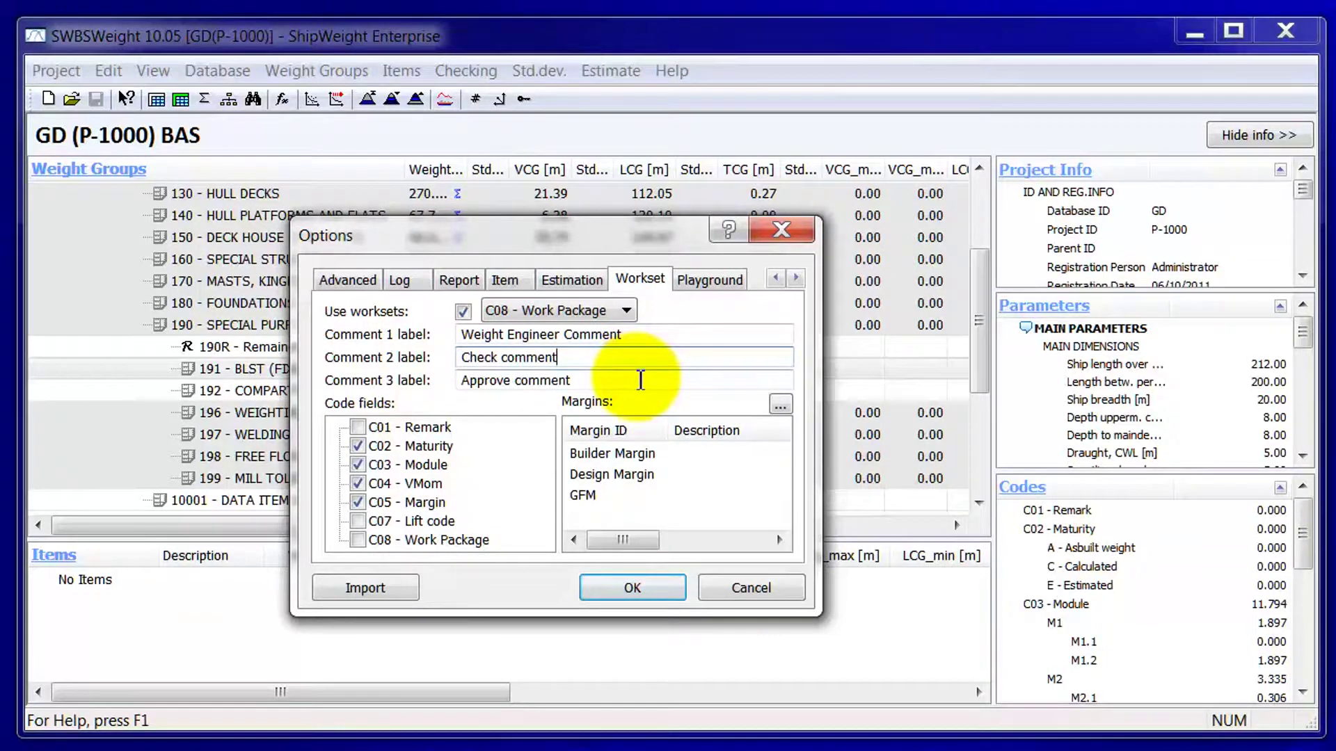
click(640, 380)
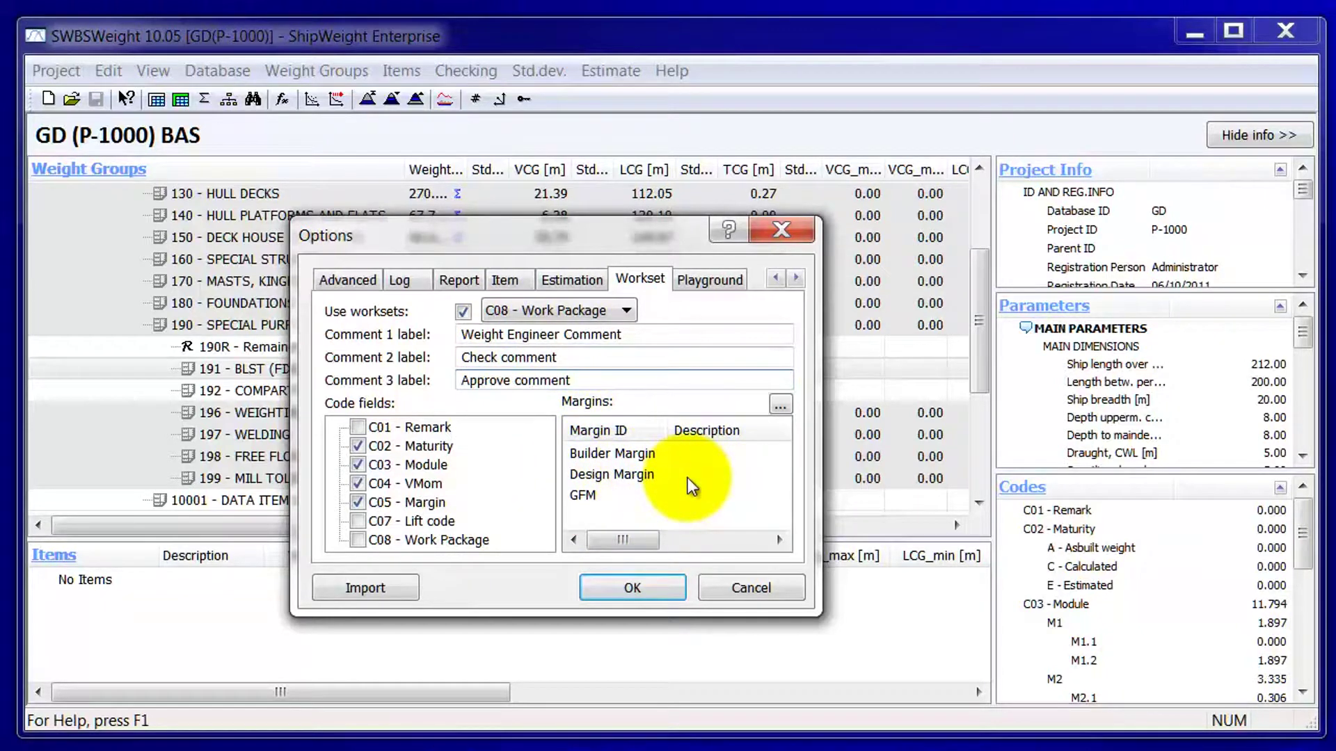
Step: Open the workset margin definitions and add a margin with the ID Future and a weight of 100 t
click(779, 405)
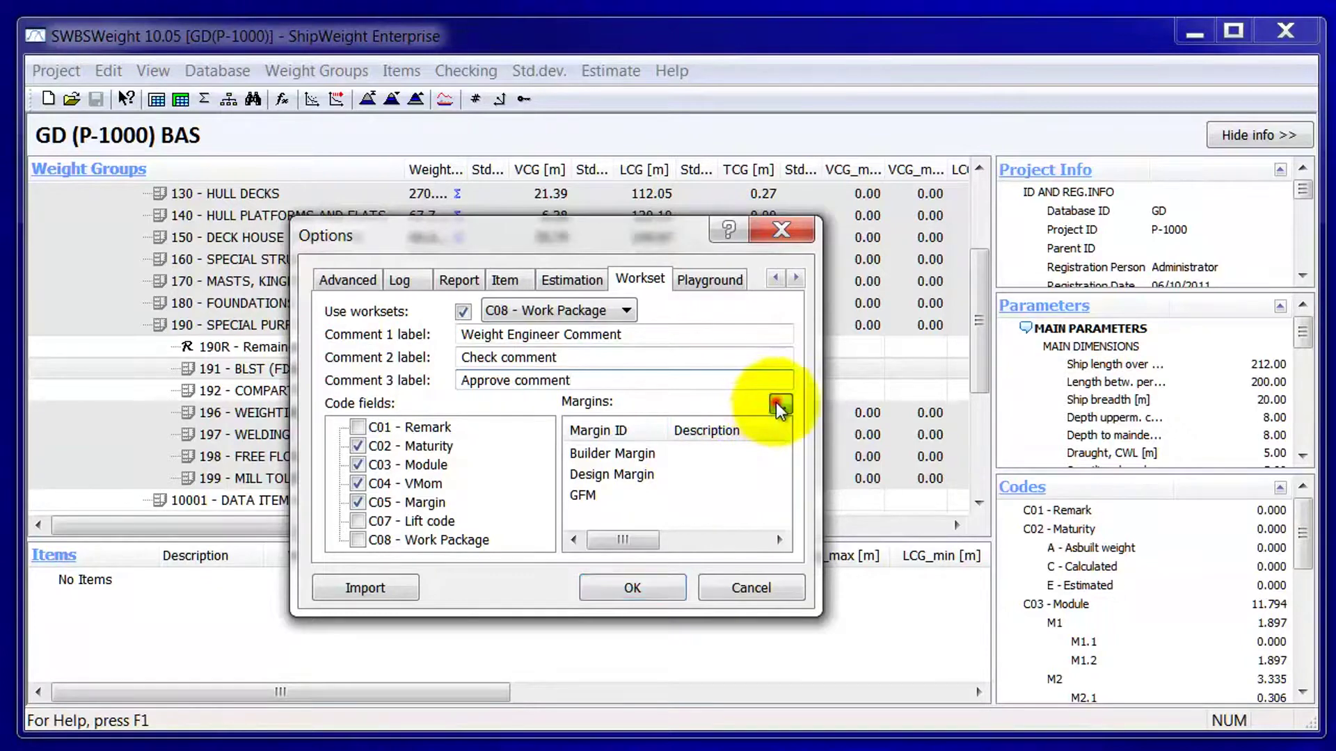
drag(627, 210, 725, 177)
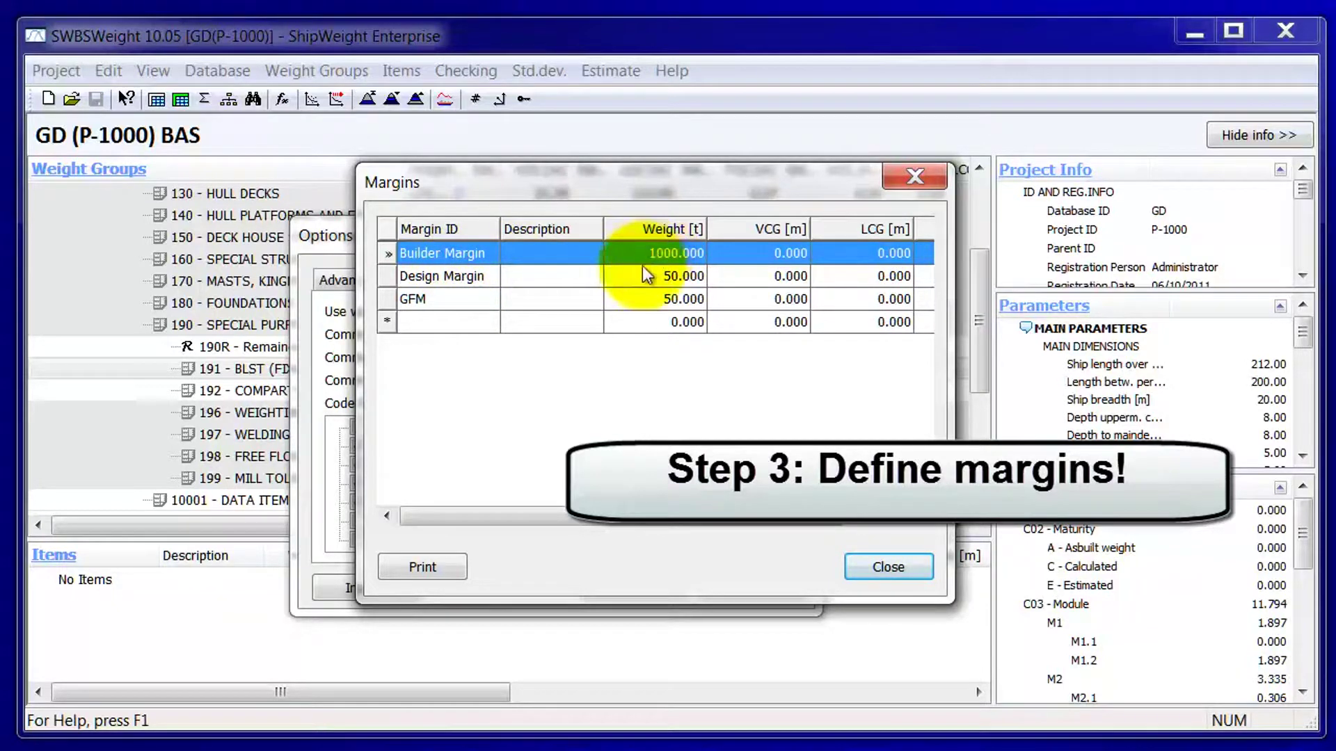
click(545, 277)
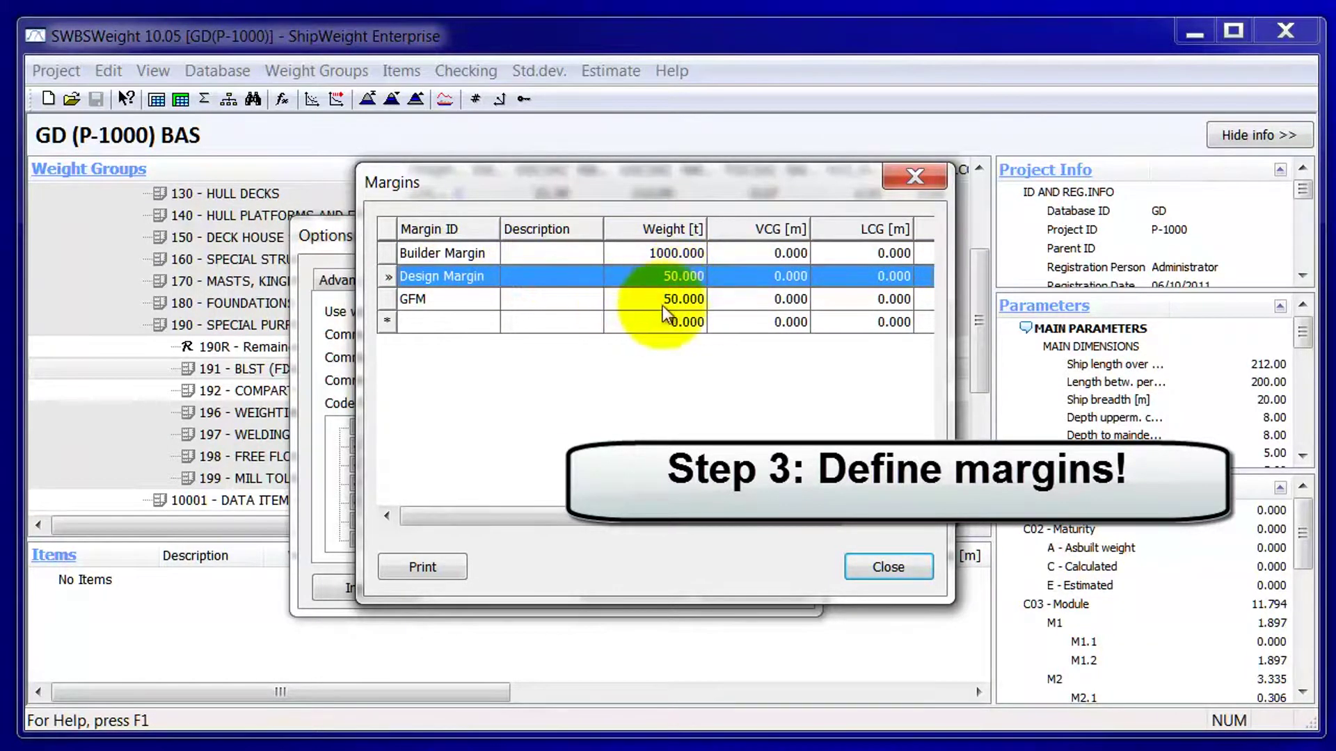
click(473, 301)
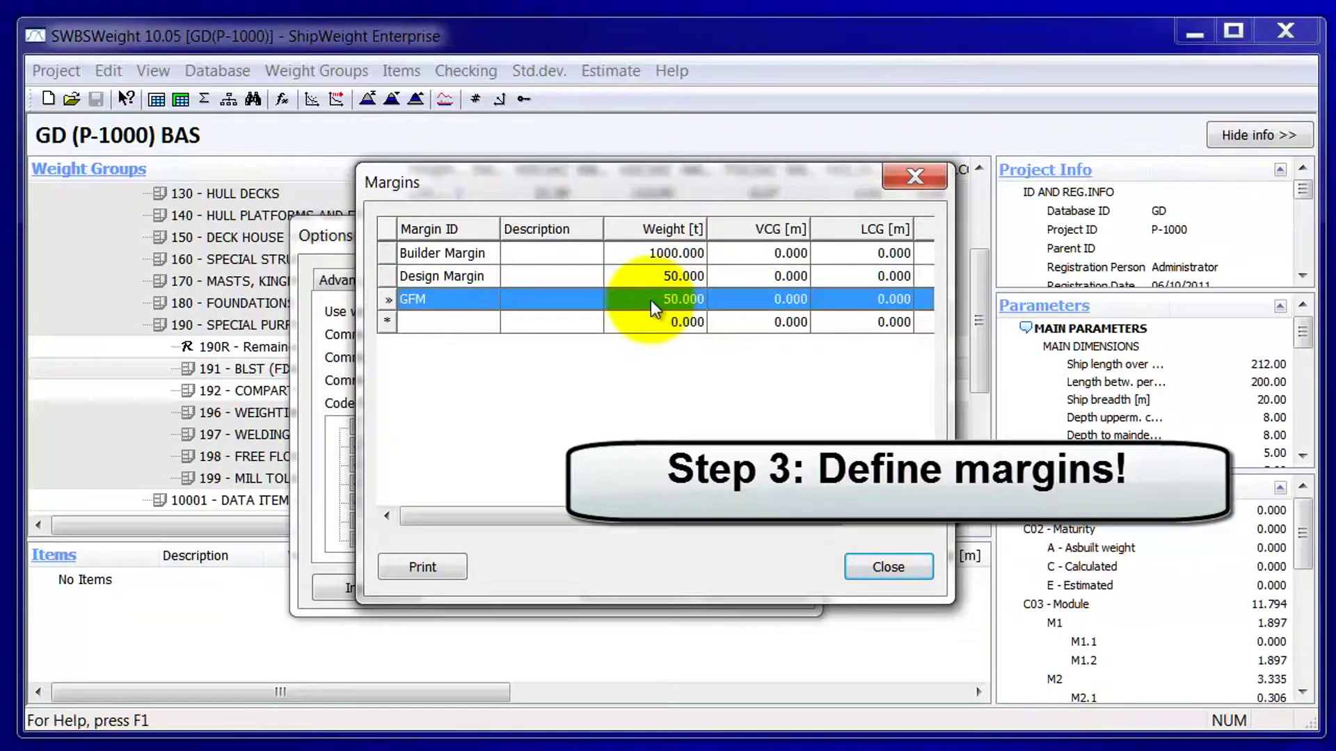
click(466, 324)
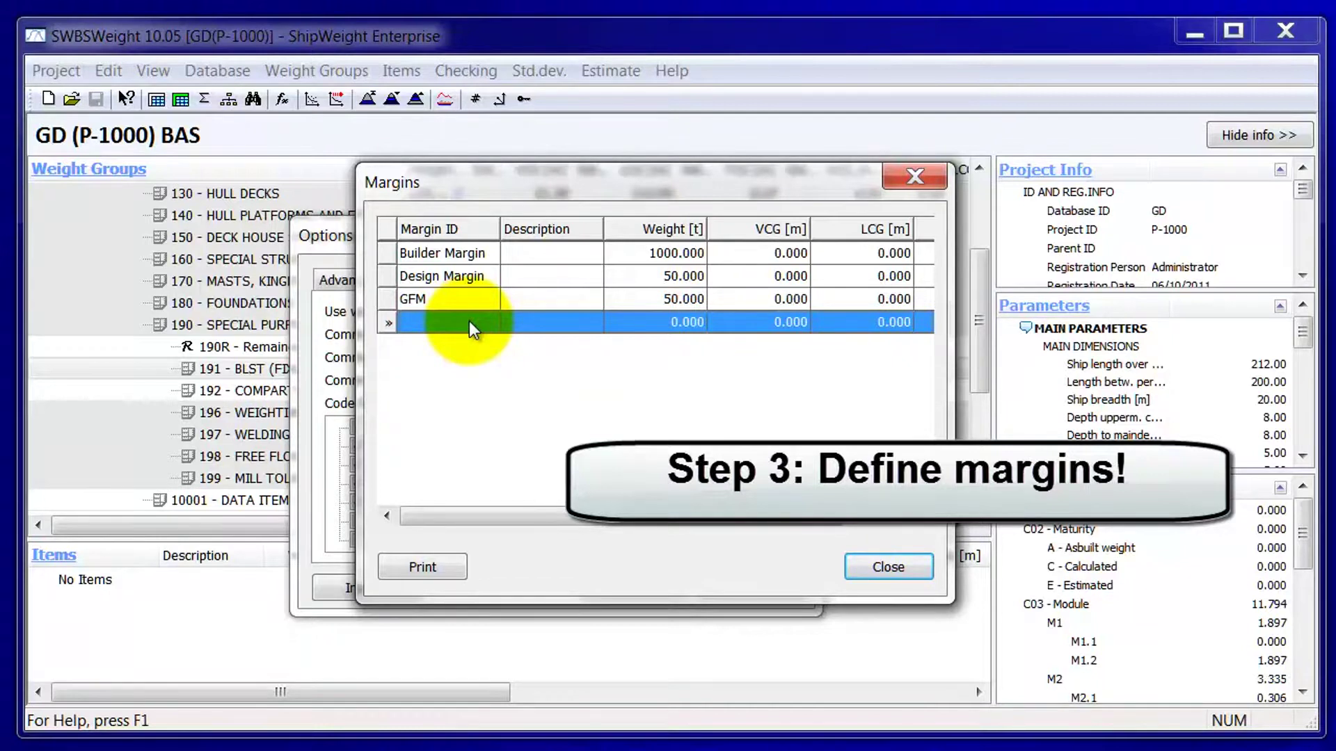
click(471, 322)
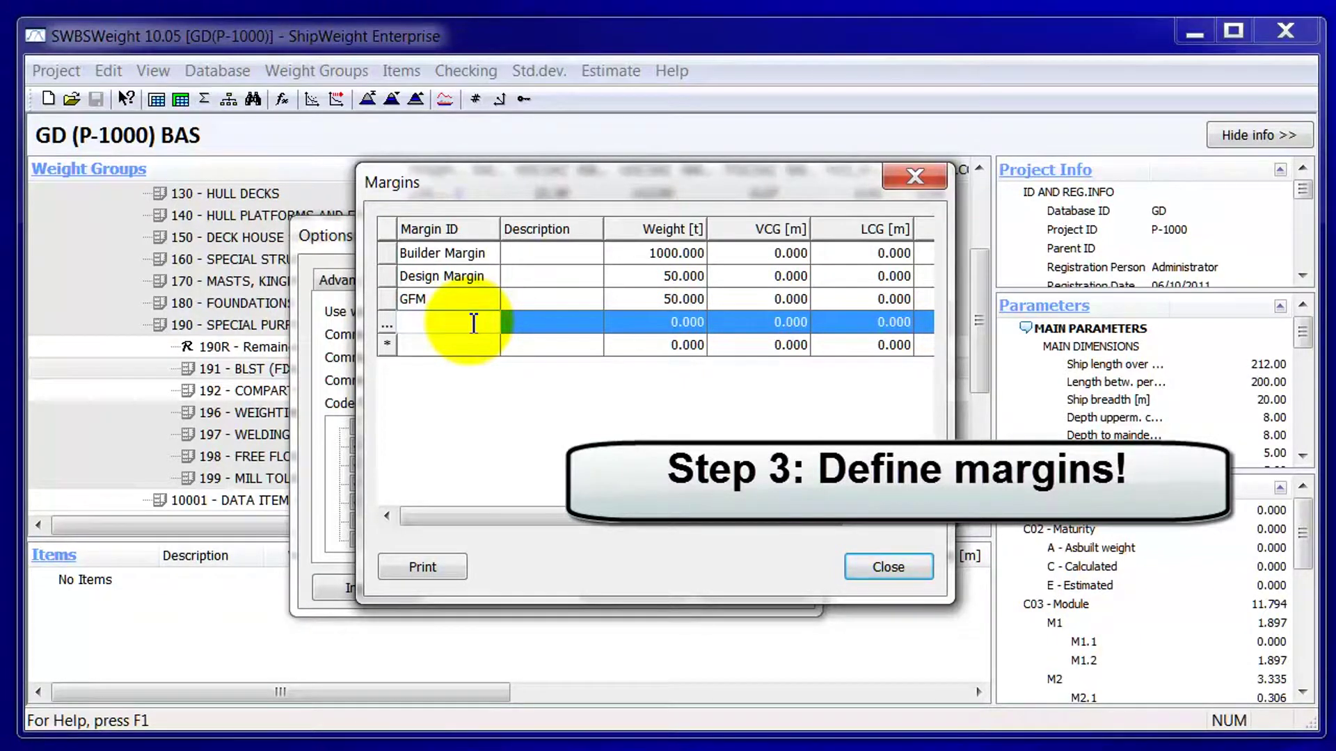
text(Future)
key(Tab)
key(Tab)
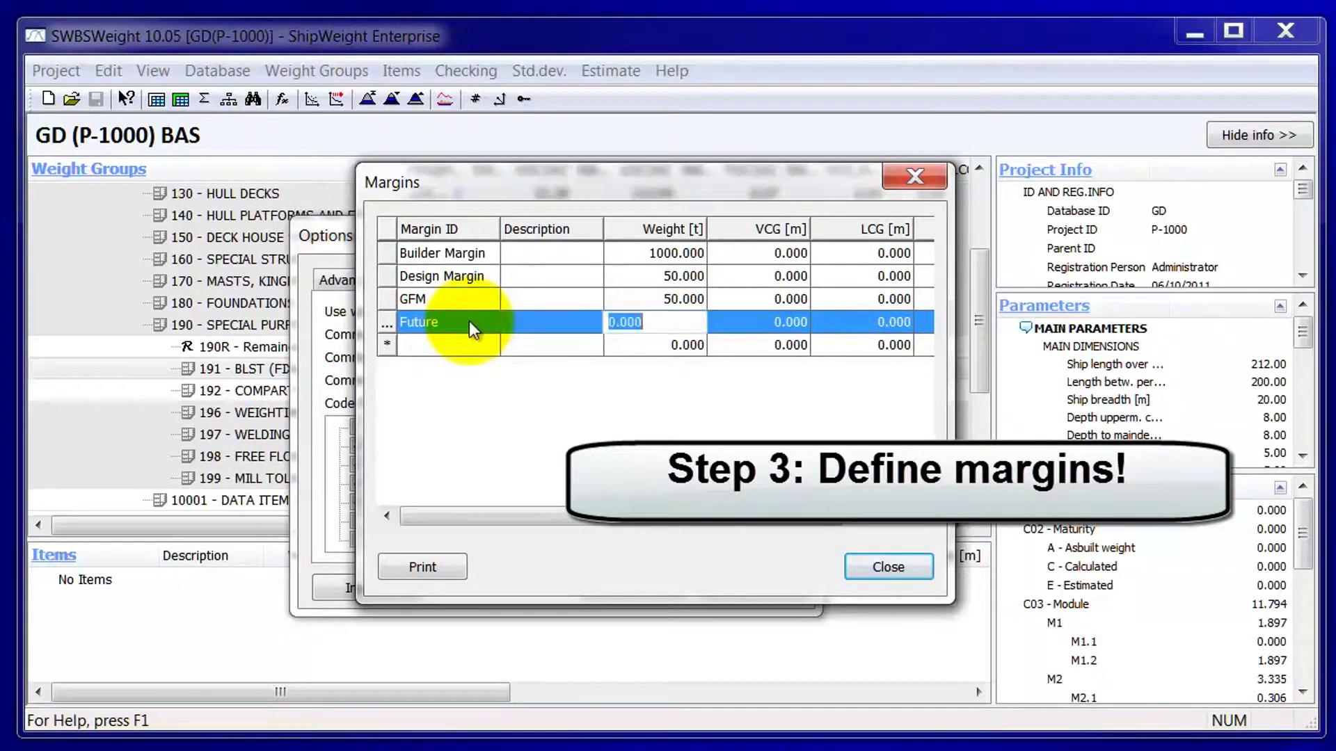
text(100)
key(Return)
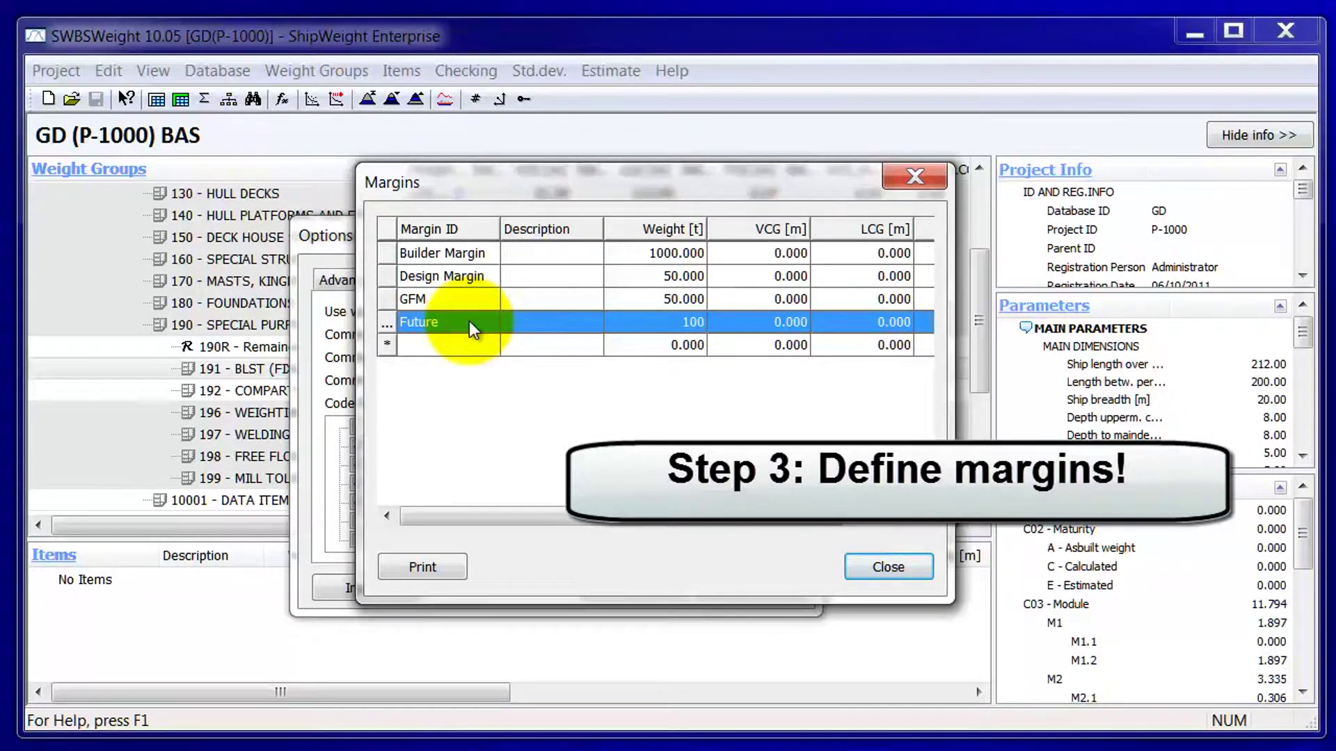
Step: Add a margin with the ID Change Orders below Future and close the margin definitions
click(470, 345)
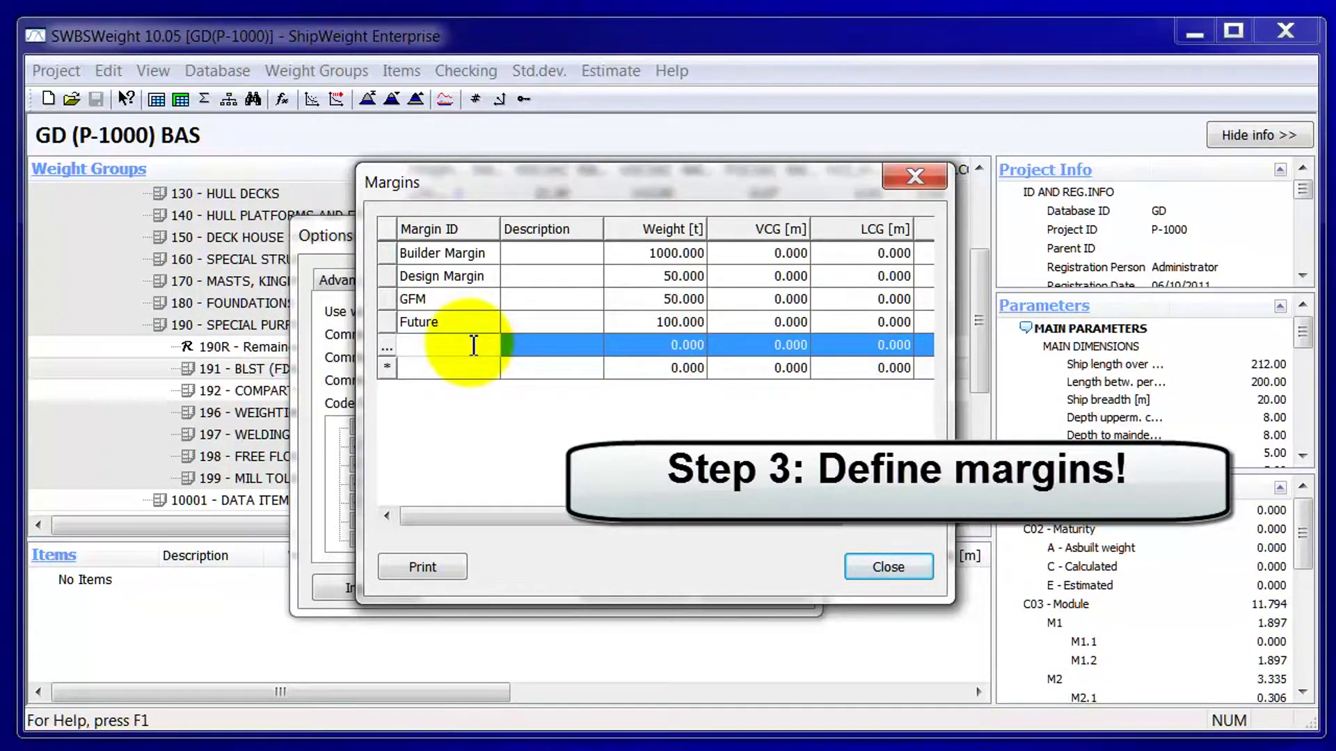
text(Change Orders)
click(669, 347)
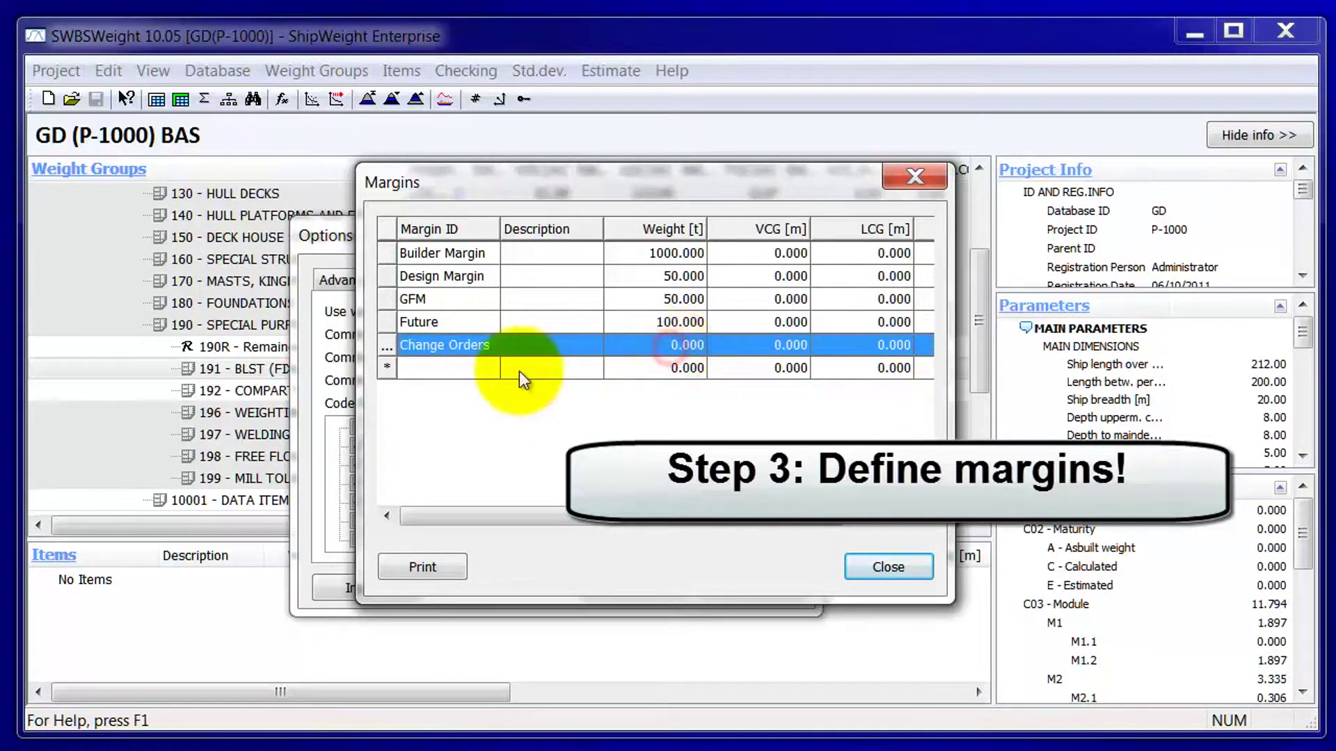
click(469, 369)
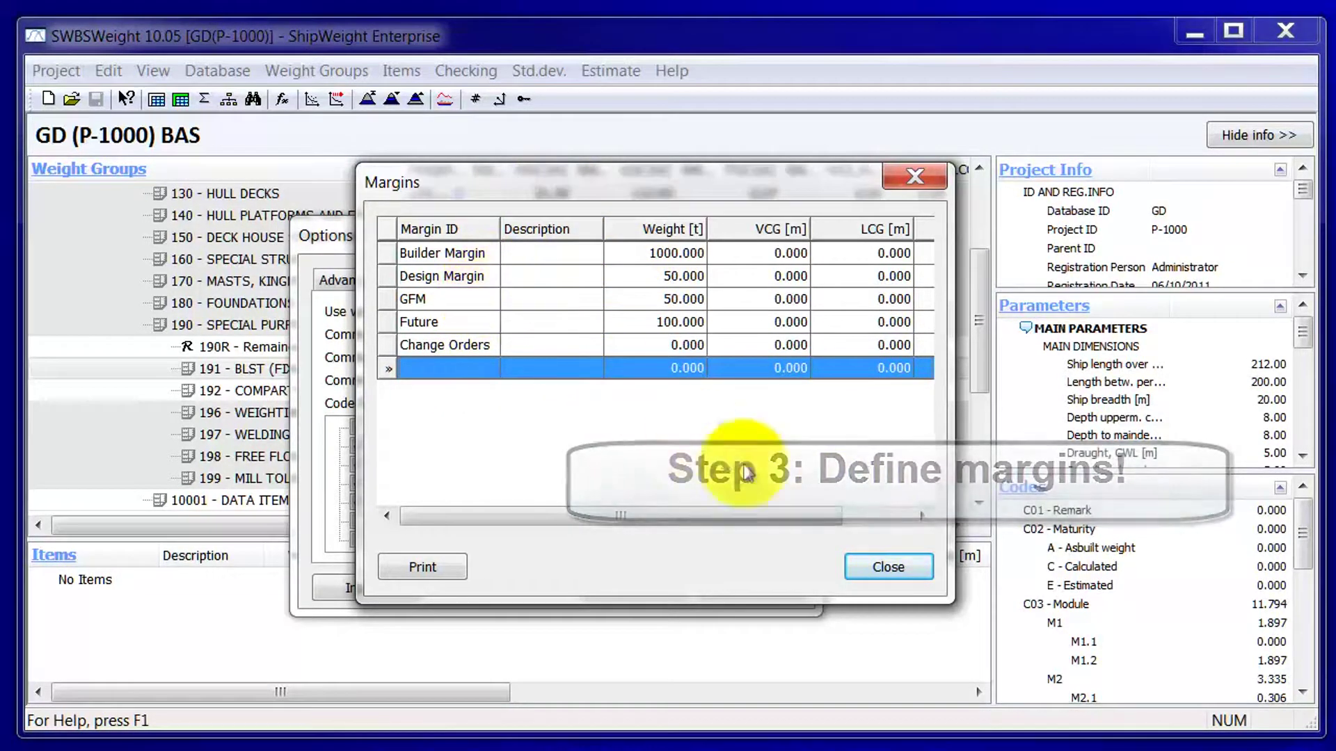
click(911, 566)
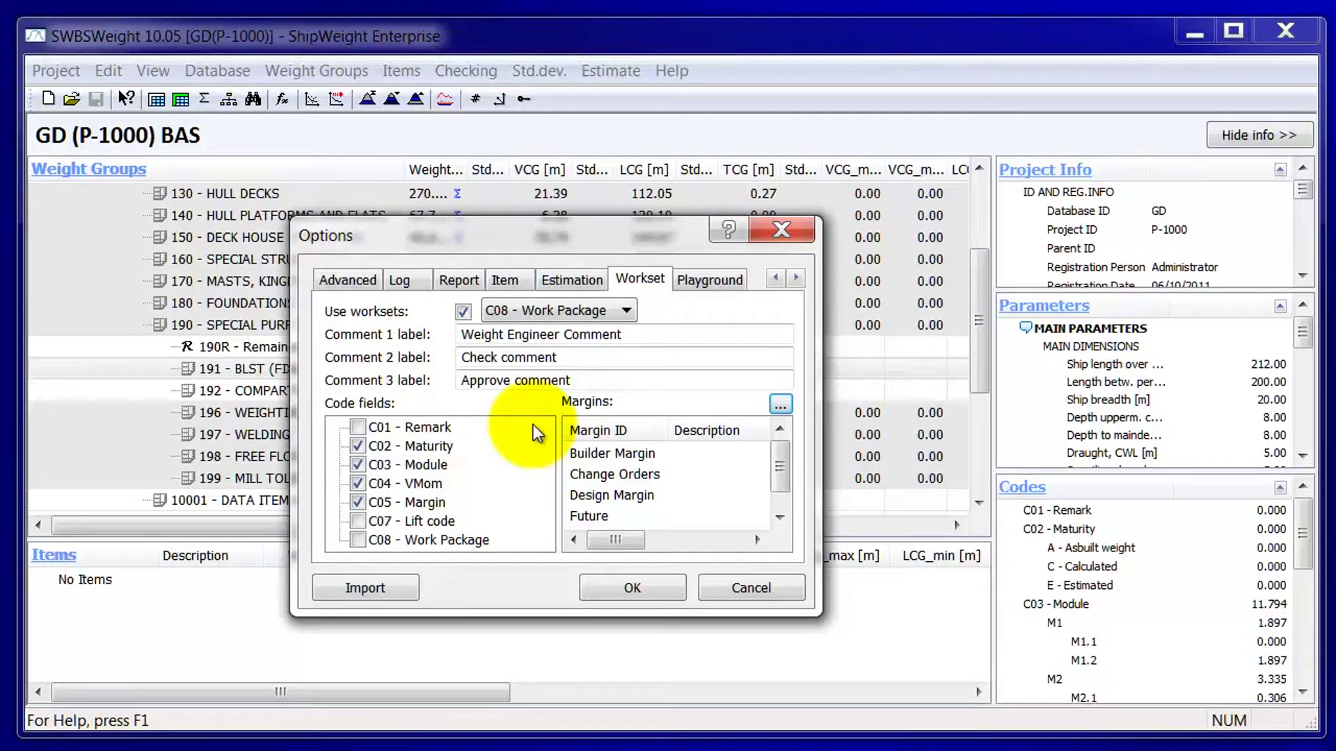
Step: Set the Playground background color to the light blue-violet RGB(128,128,255) and apply the options
click(717, 281)
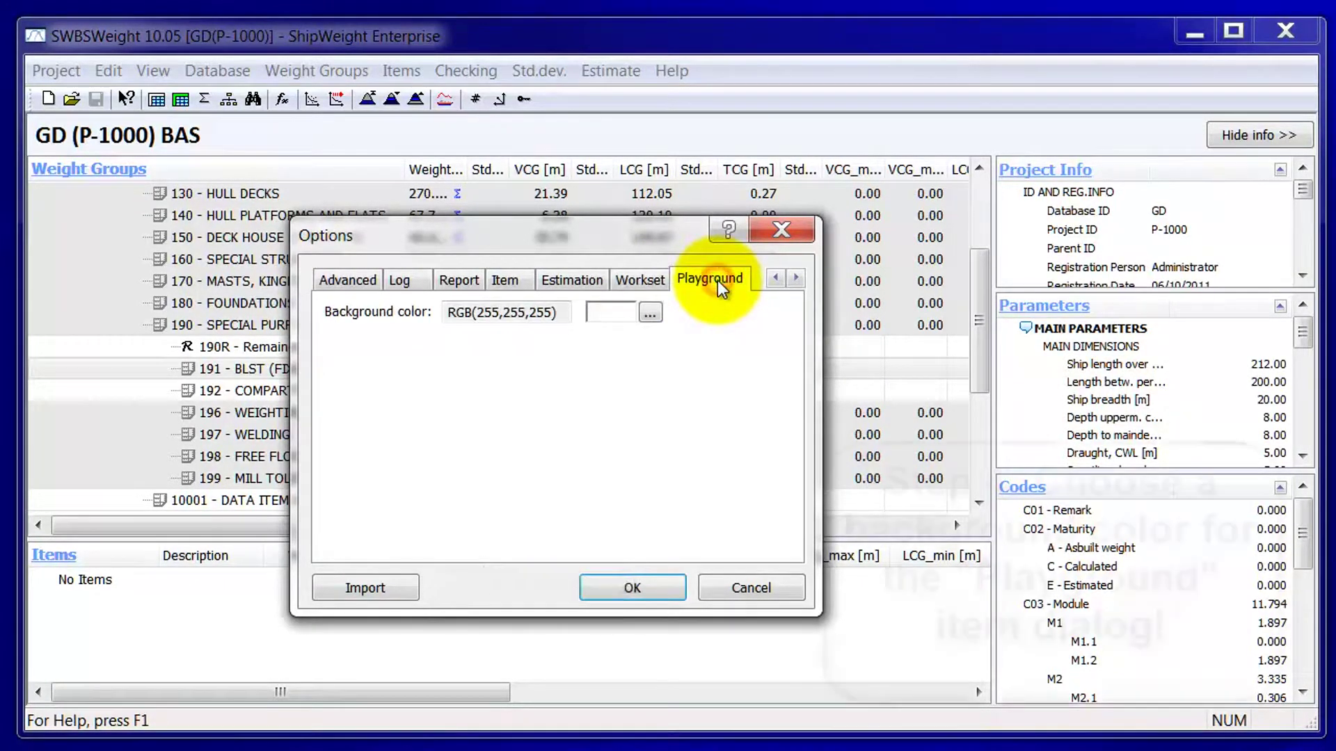
click(653, 315)
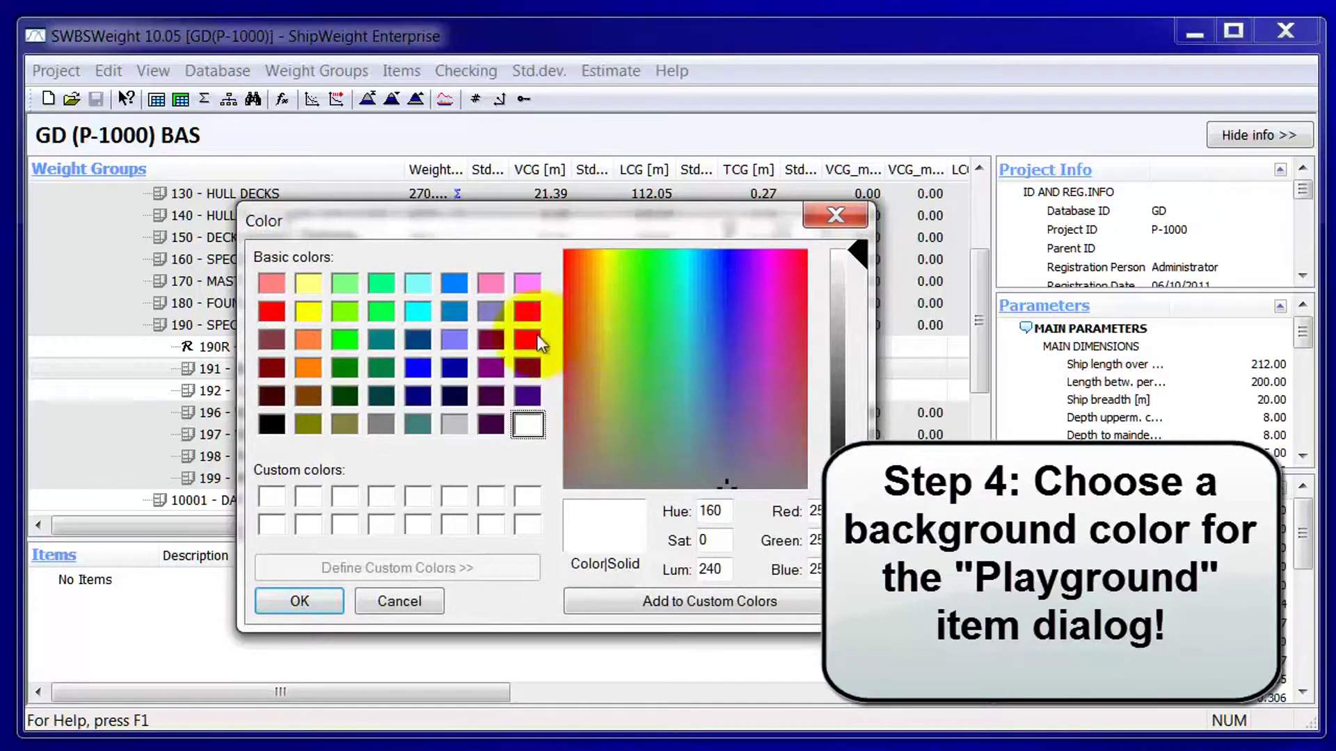
click(453, 339)
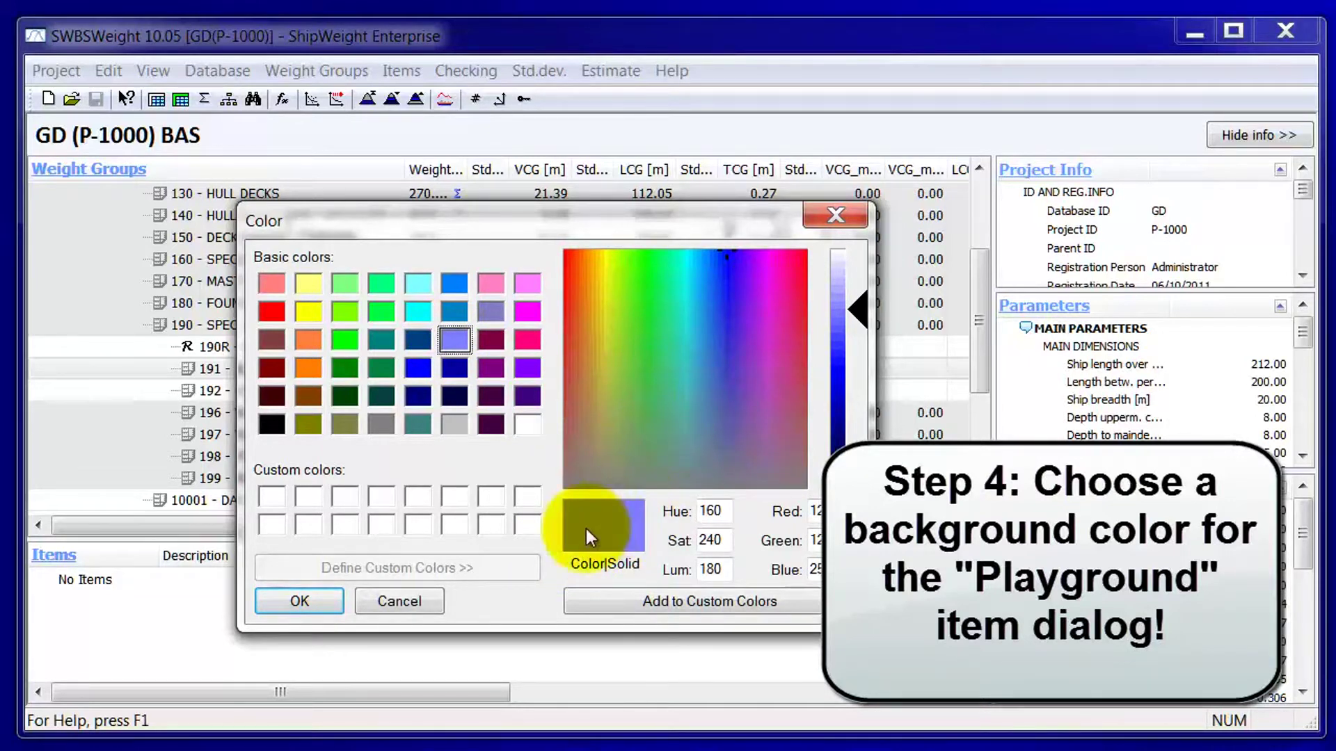
click(313, 604)
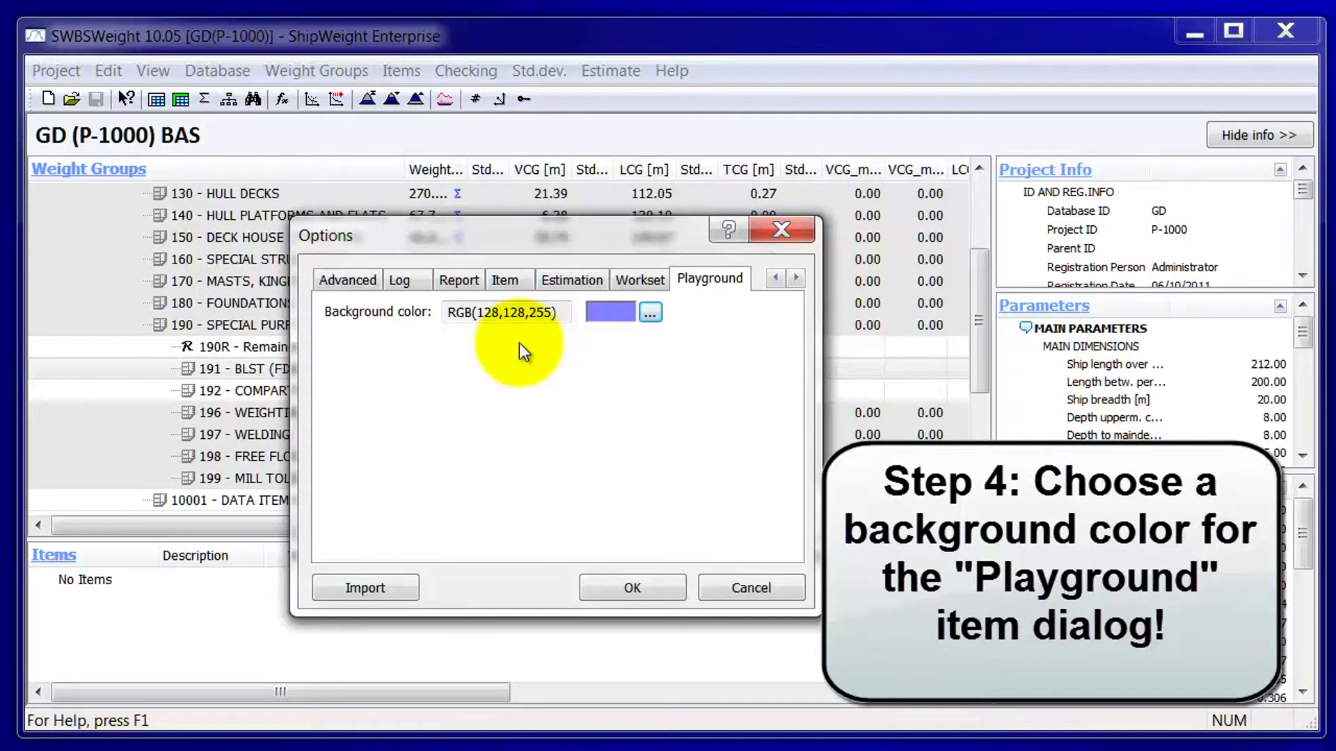
click(654, 590)
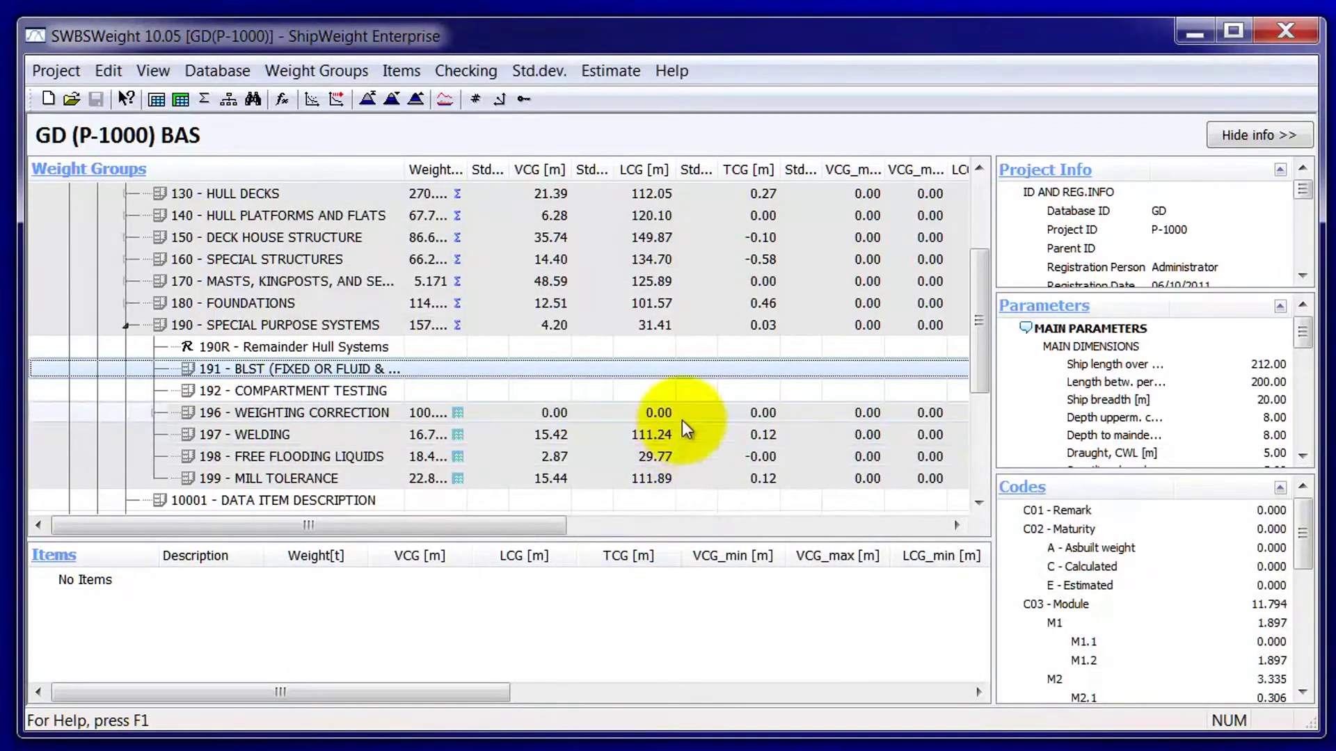
Step: Compare the regular Items window with the Item Playground window for weight group 191, closing each one after viewing
click(156, 99)
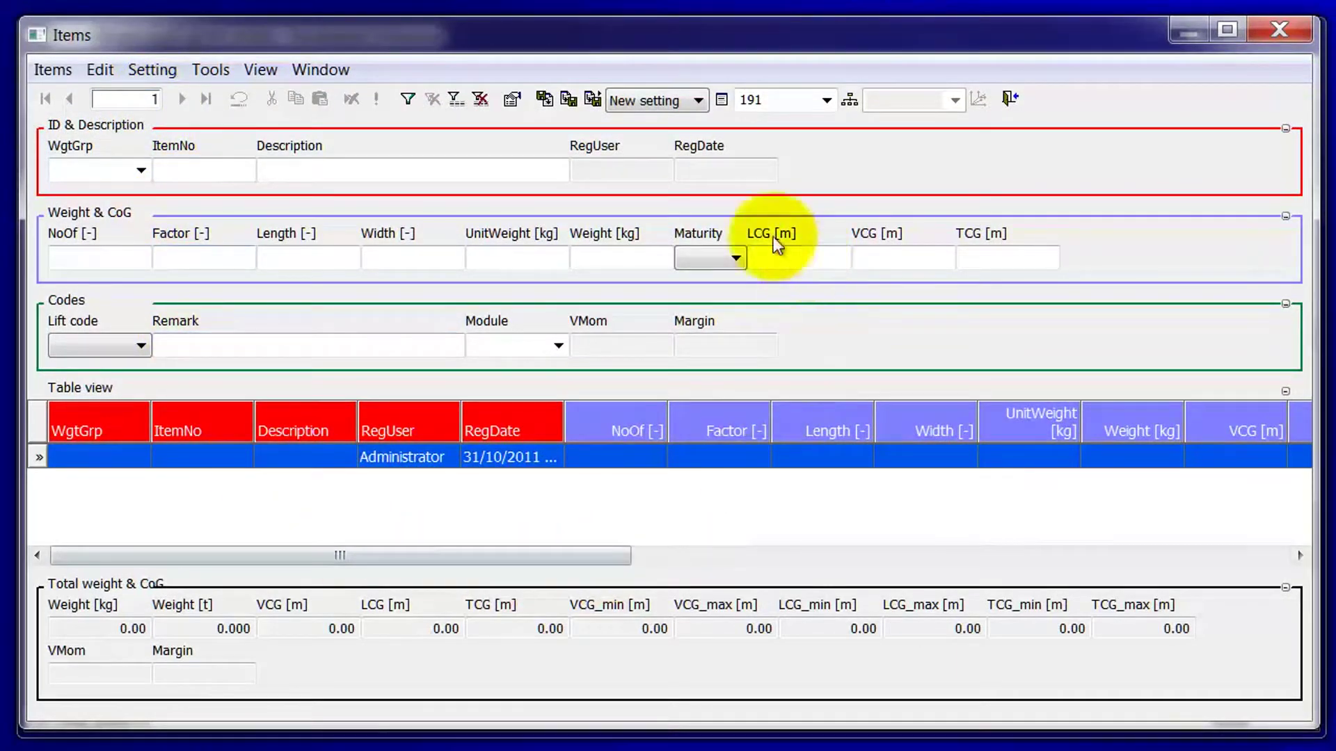
click(1009, 98)
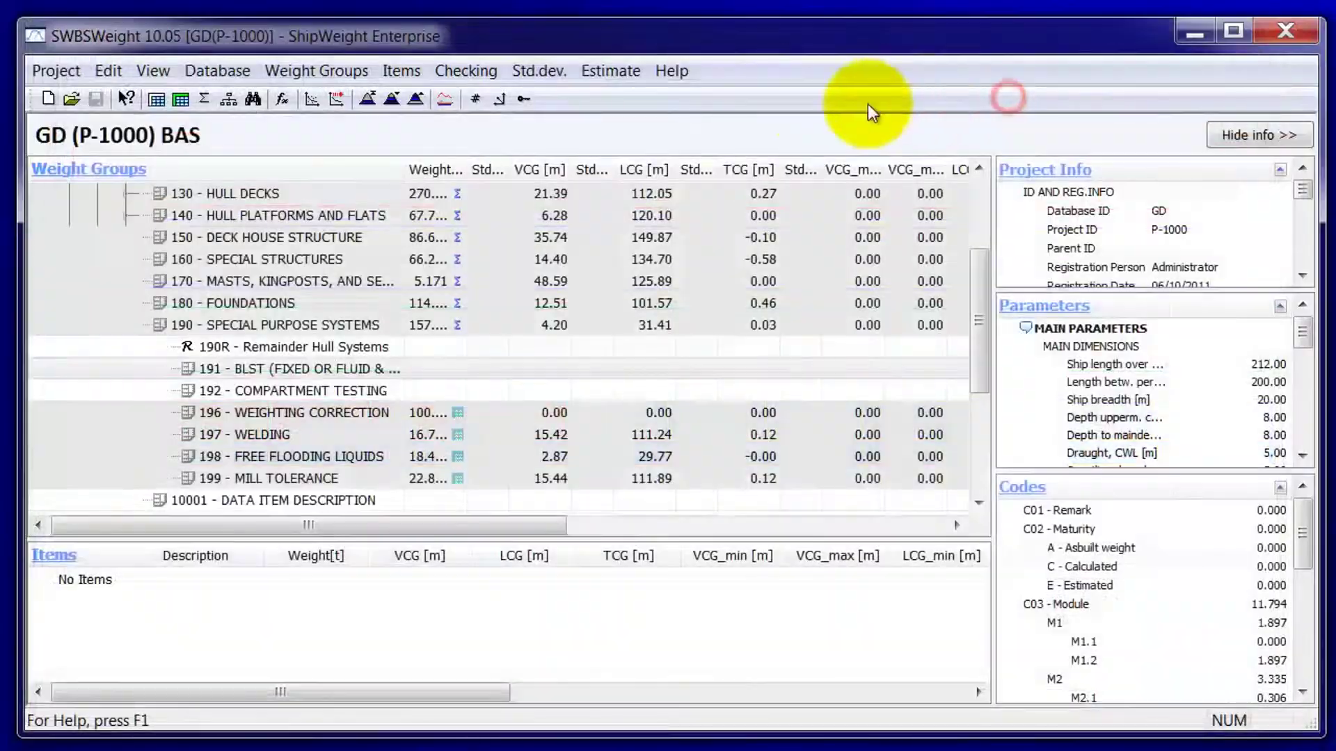
click(181, 99)
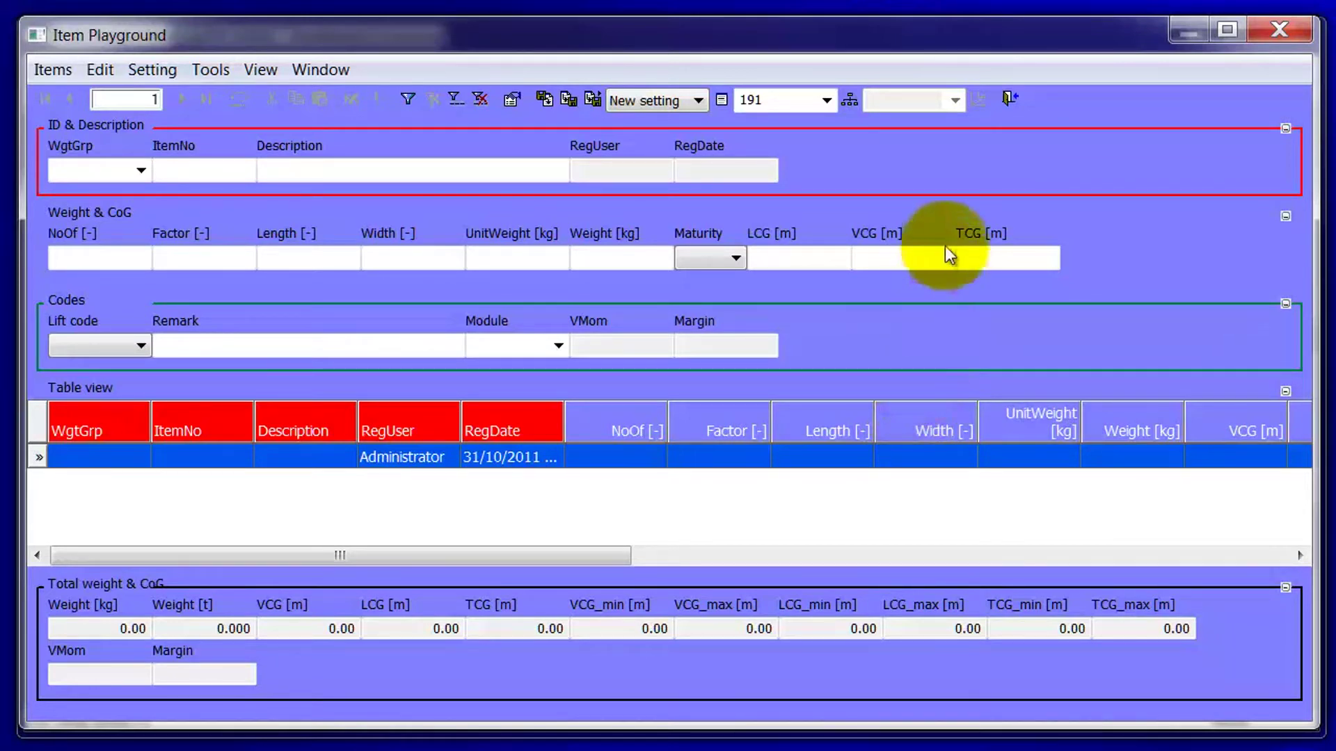
click(1009, 99)
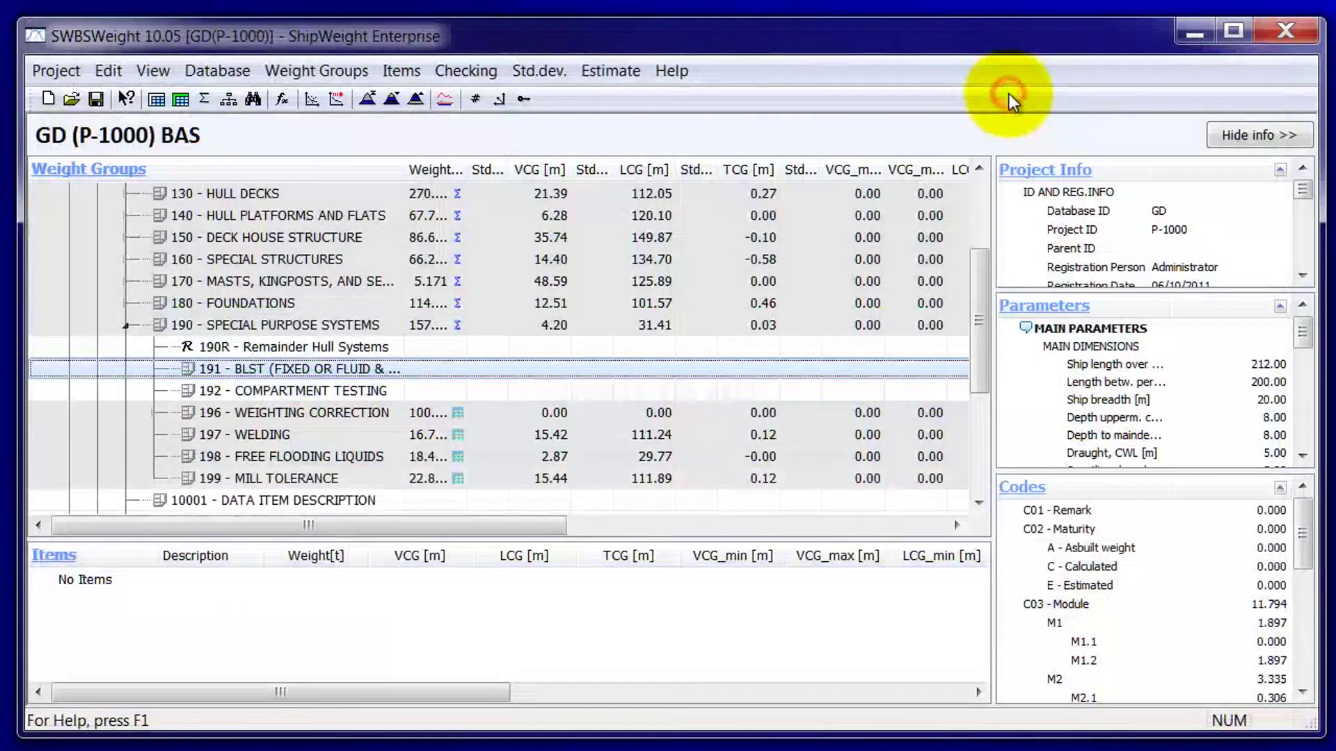